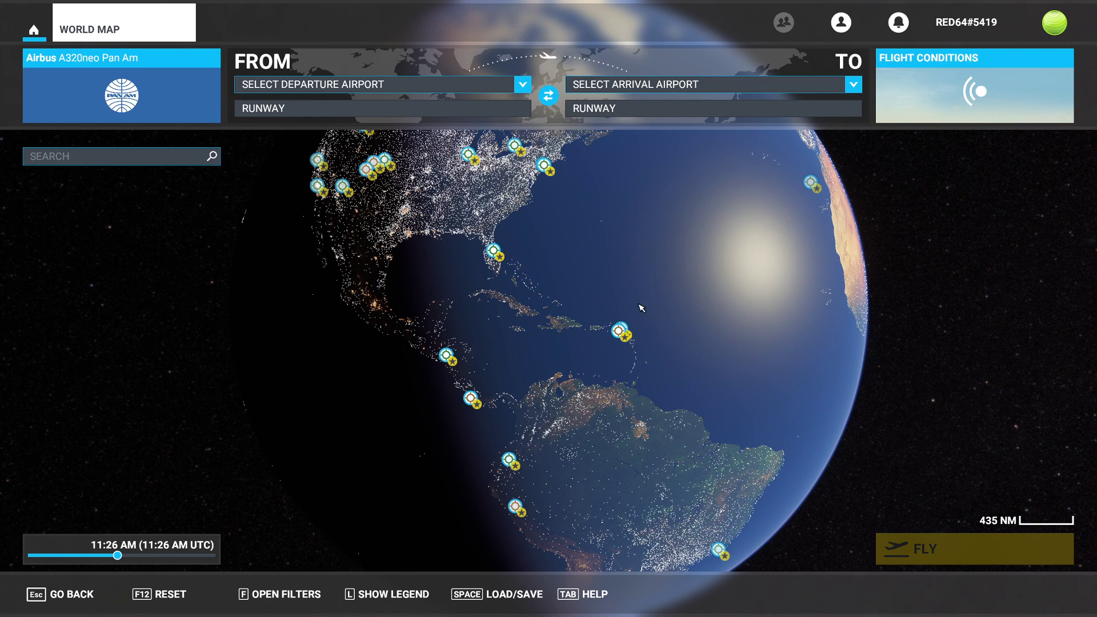
Rotate and zoom the world map globe from Canada down to frame the Caribbean and Venezuela.
mouse_move(643, 284)
mouse_down()
mouse_move(603, 344)
mouse_move(650, 321)
mouse_move(651, 301)
mouse_up()
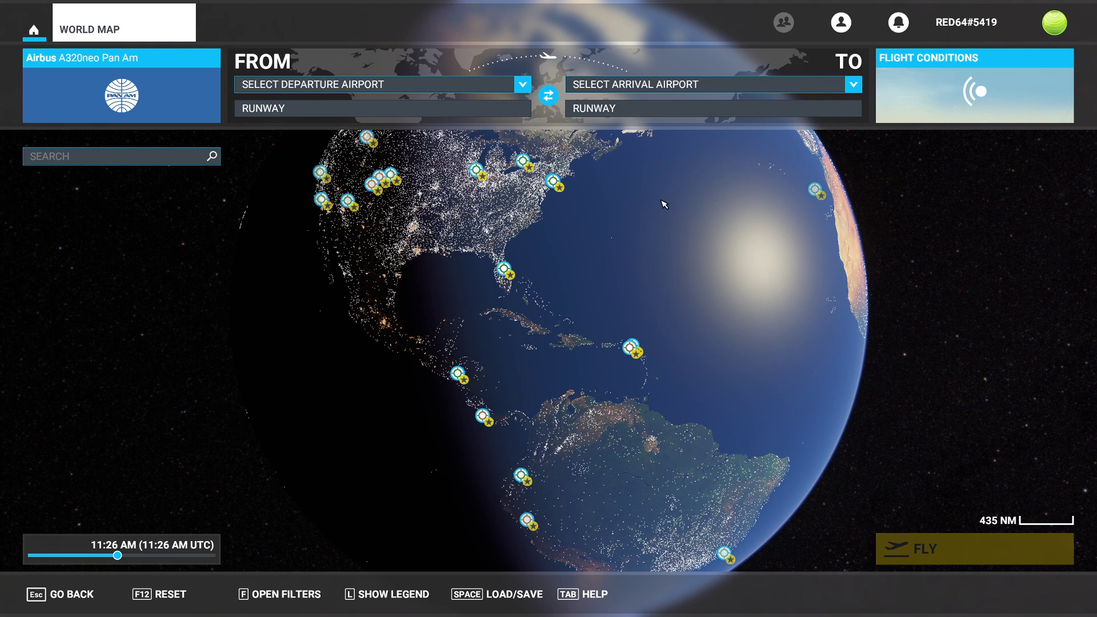
drag(690, 236, 687, 279)
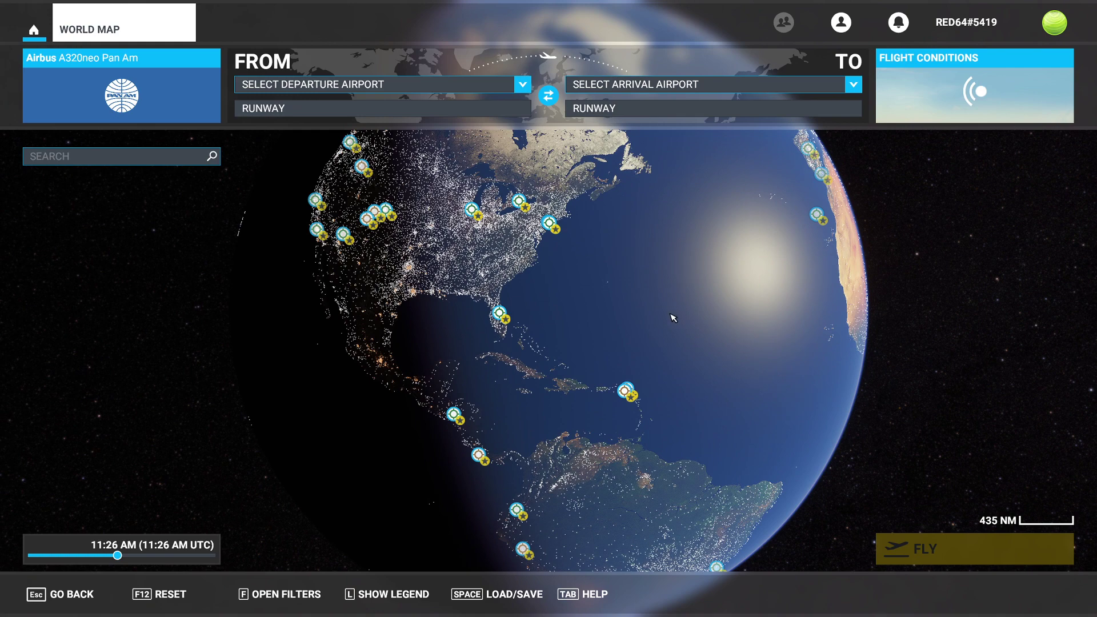
drag(672, 318, 674, 294)
drag(707, 337, 694, 288)
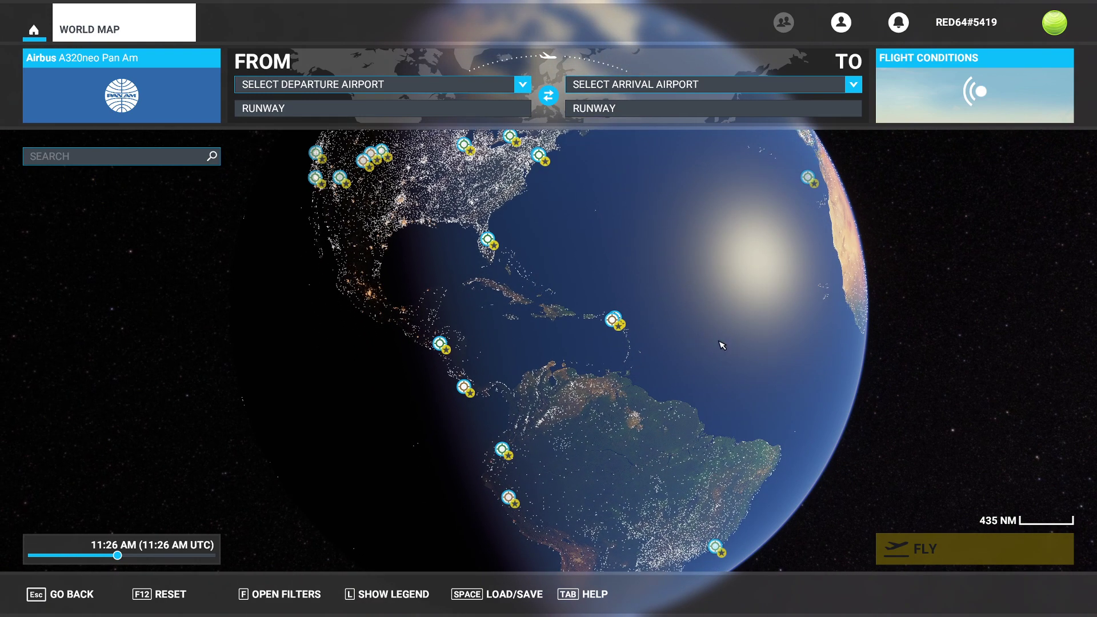
drag(712, 341, 701, 321)
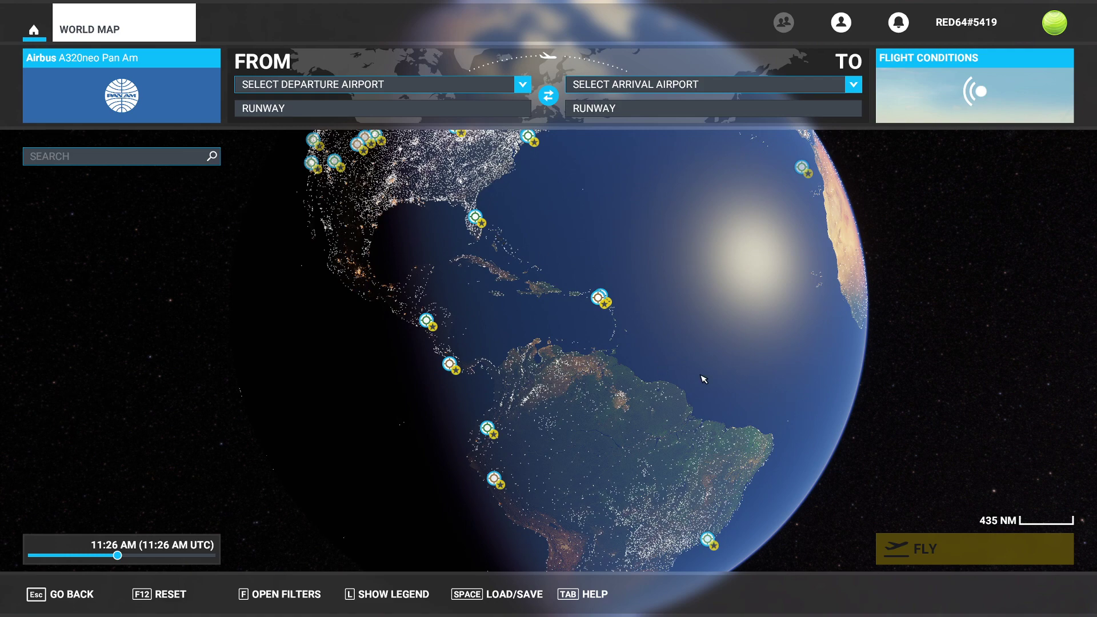
scroll(704, 379, up, 4)
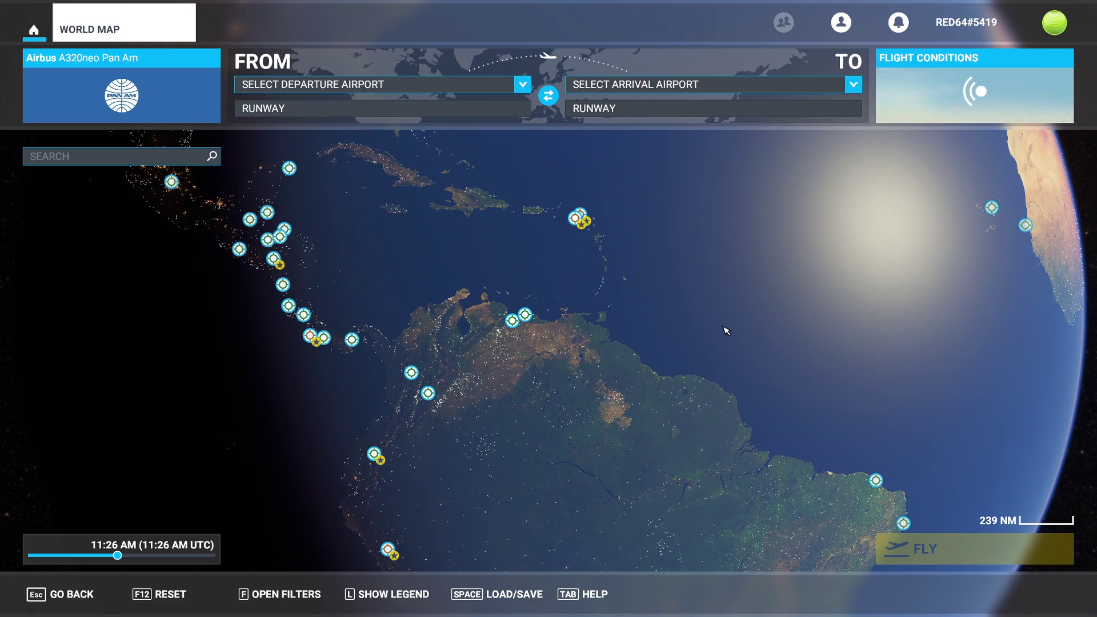
drag(797, 269, 737, 316)
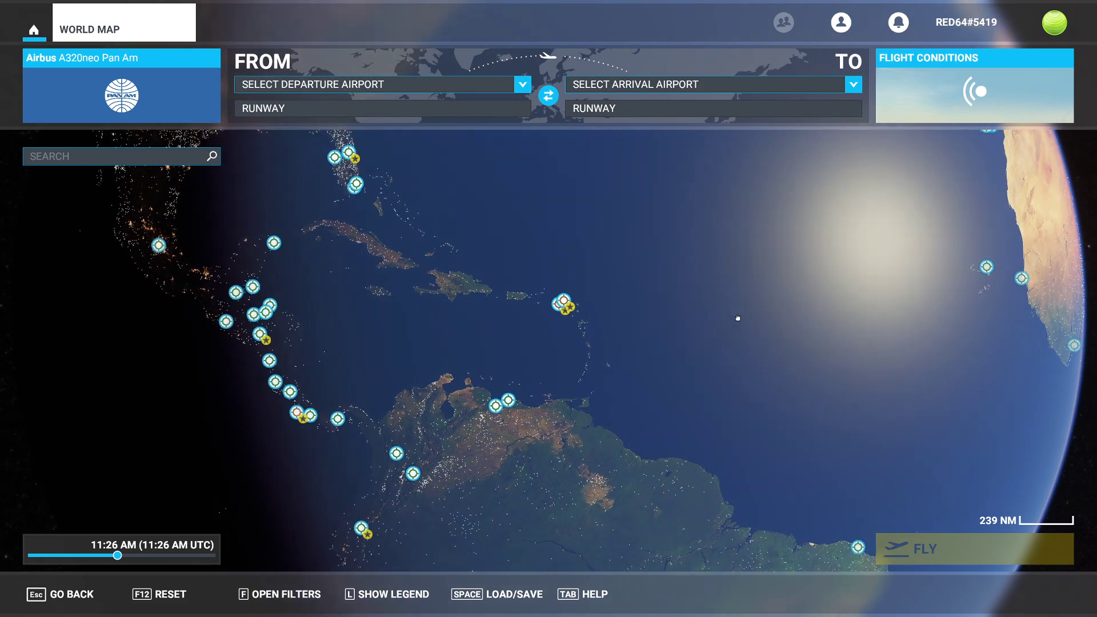
drag(664, 321, 761, 286)
scroll(671, 303, up, 2)
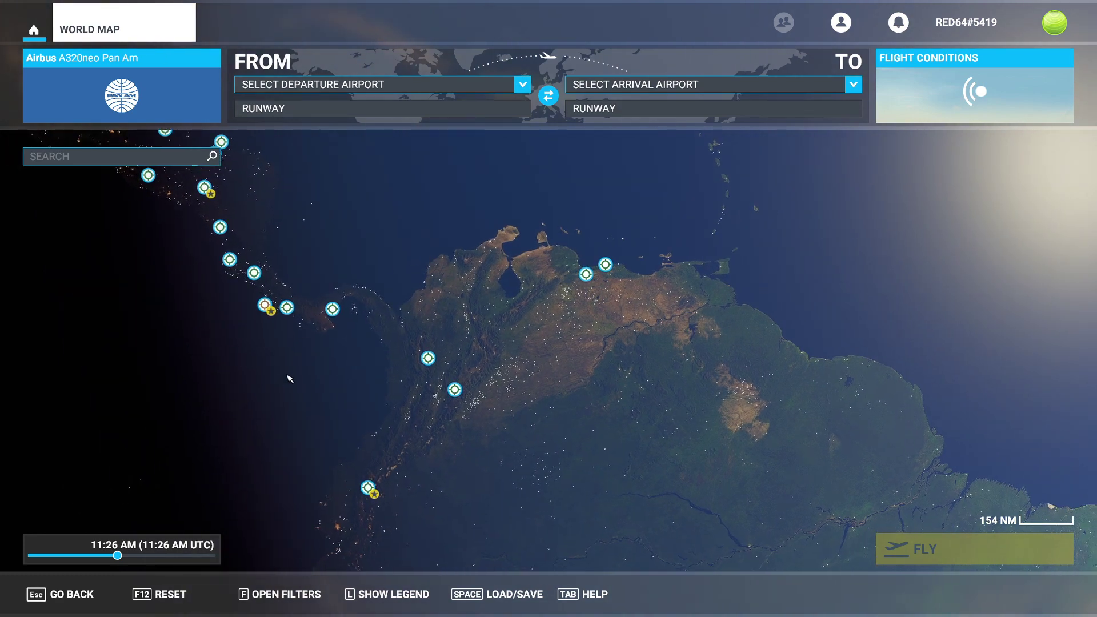
scroll(420, 386, down, 4)
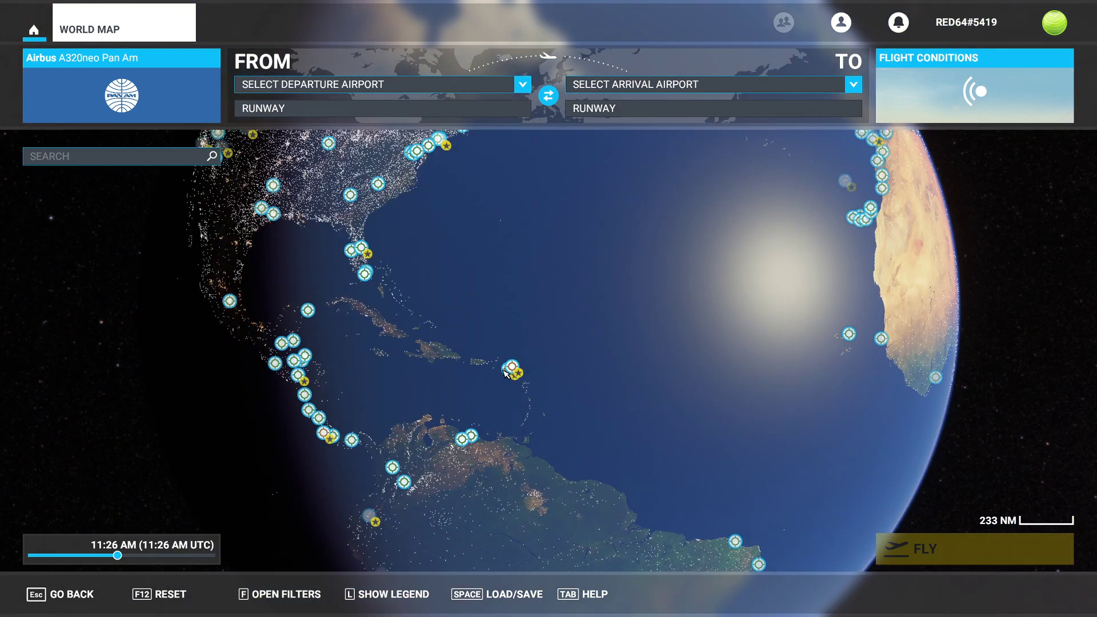
Preview the cloud, precipitation and ground, low and high wind overlays, then set Weather Layer and Wind Effect to OFF.
click(284, 590)
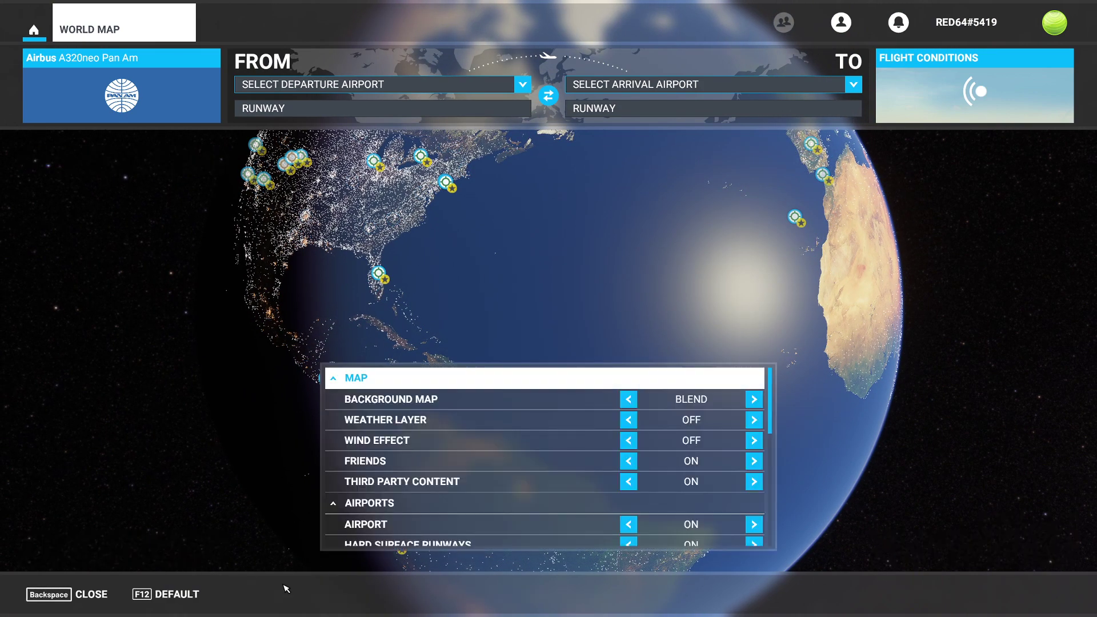
click(762, 421)
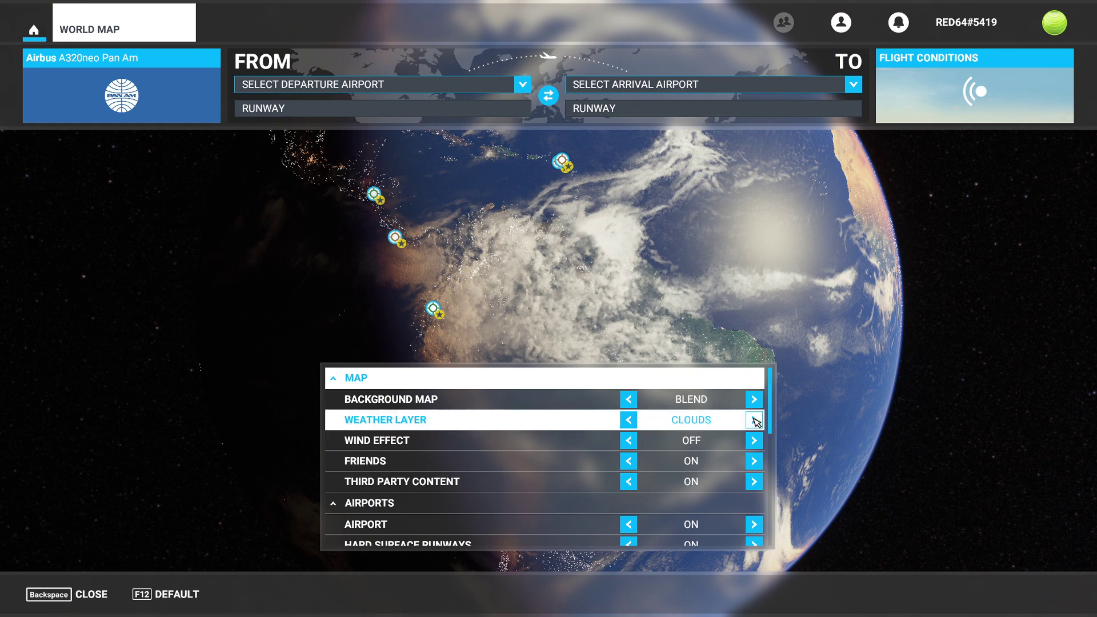
click(754, 421)
click(754, 420)
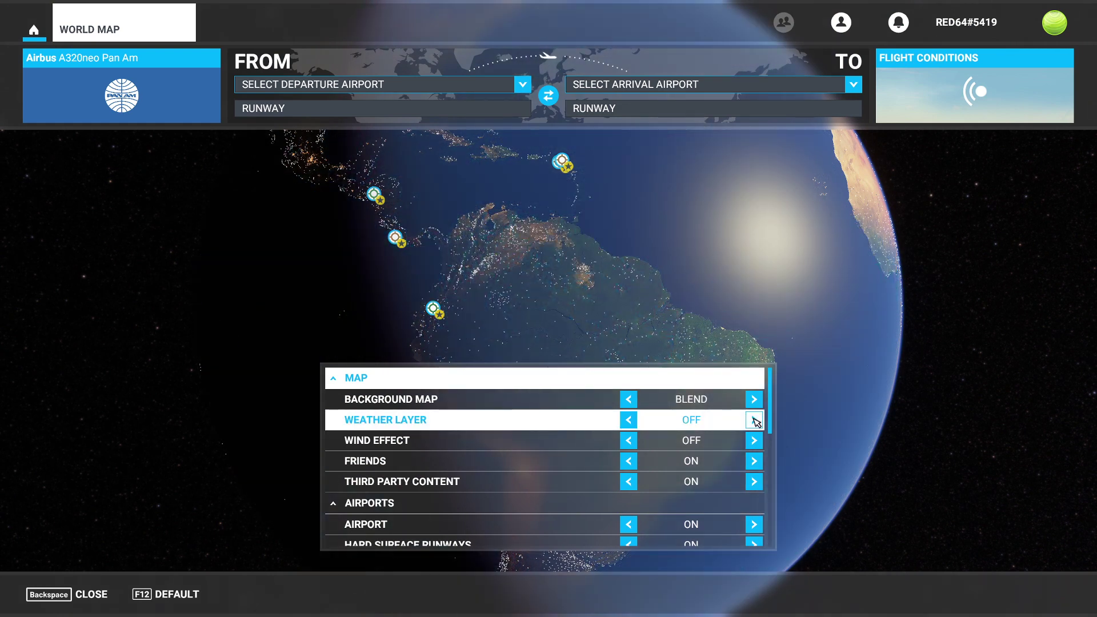
click(754, 441)
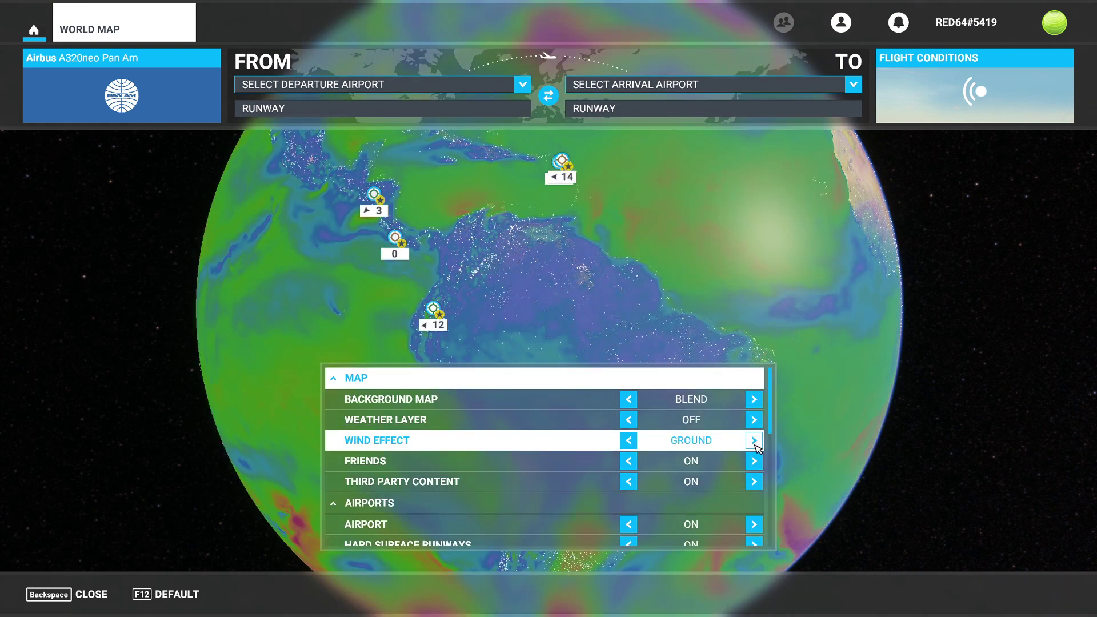
click(754, 441)
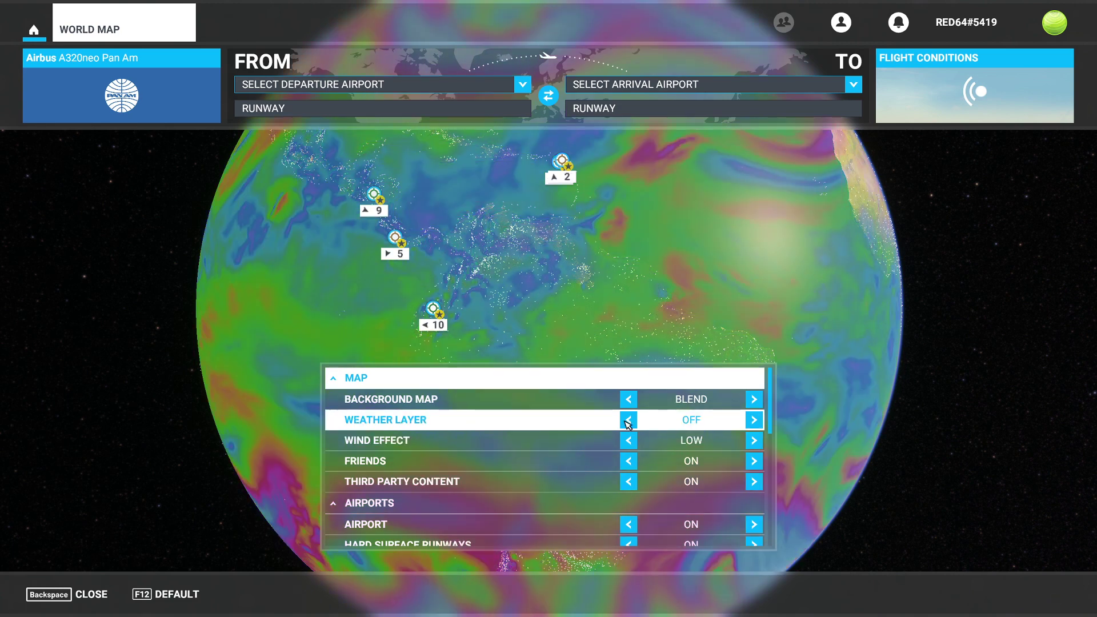
click(754, 440)
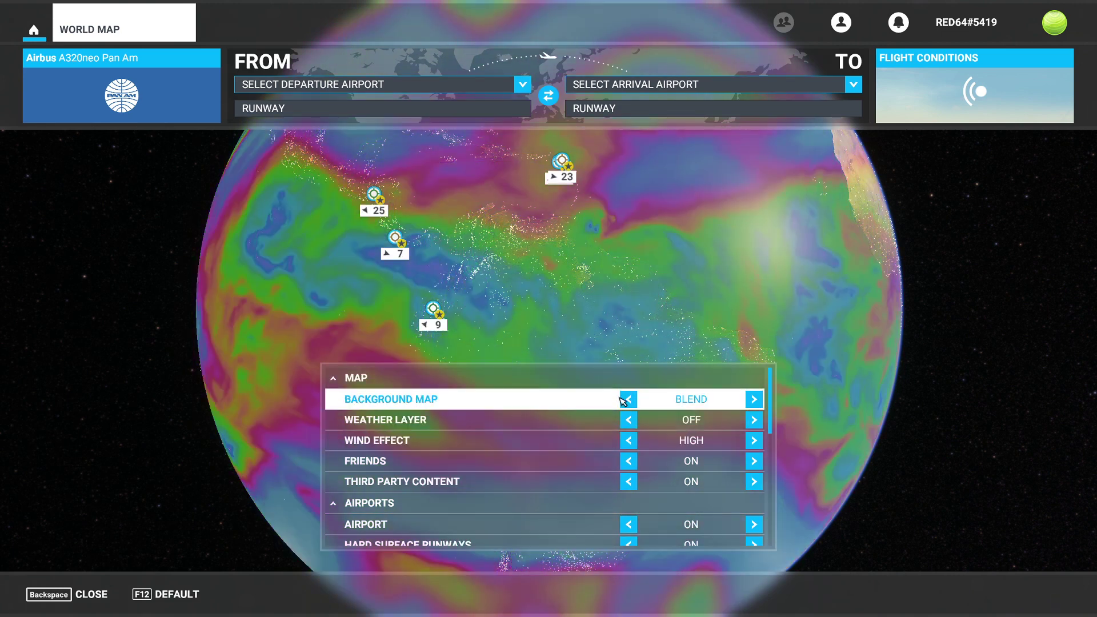
click(754, 440)
Close the filters, zoom in on Venezuela and set SVMC La Chinita Intl as the departure.
key(BackSpace)
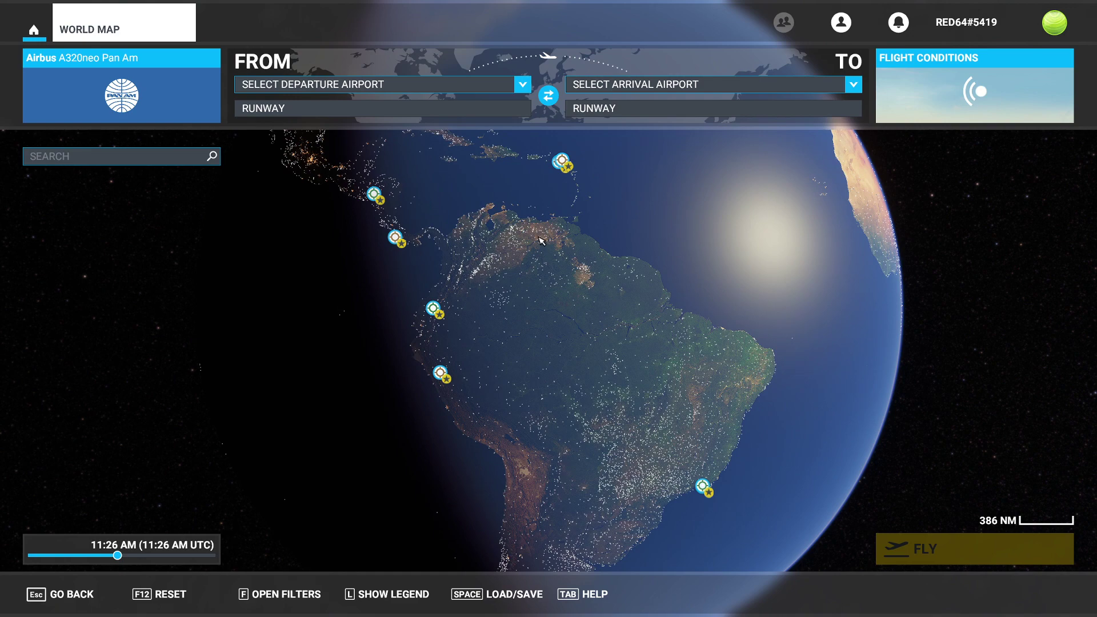
scroll(542, 251, up, 2)
scroll(552, 284, up, 2)
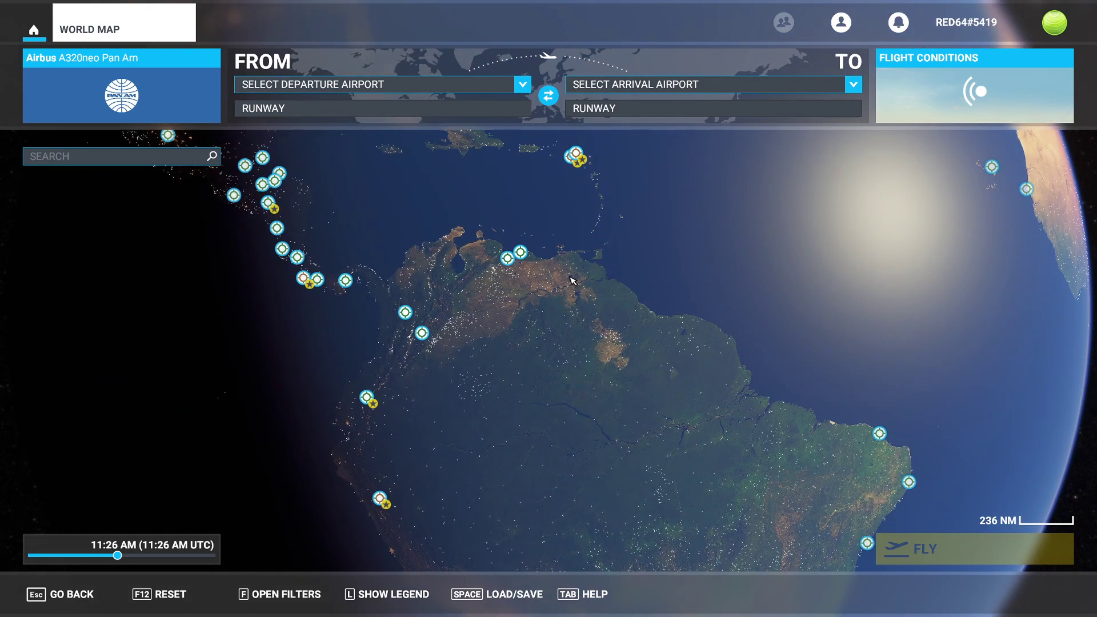
scroll(529, 276, up, 3)
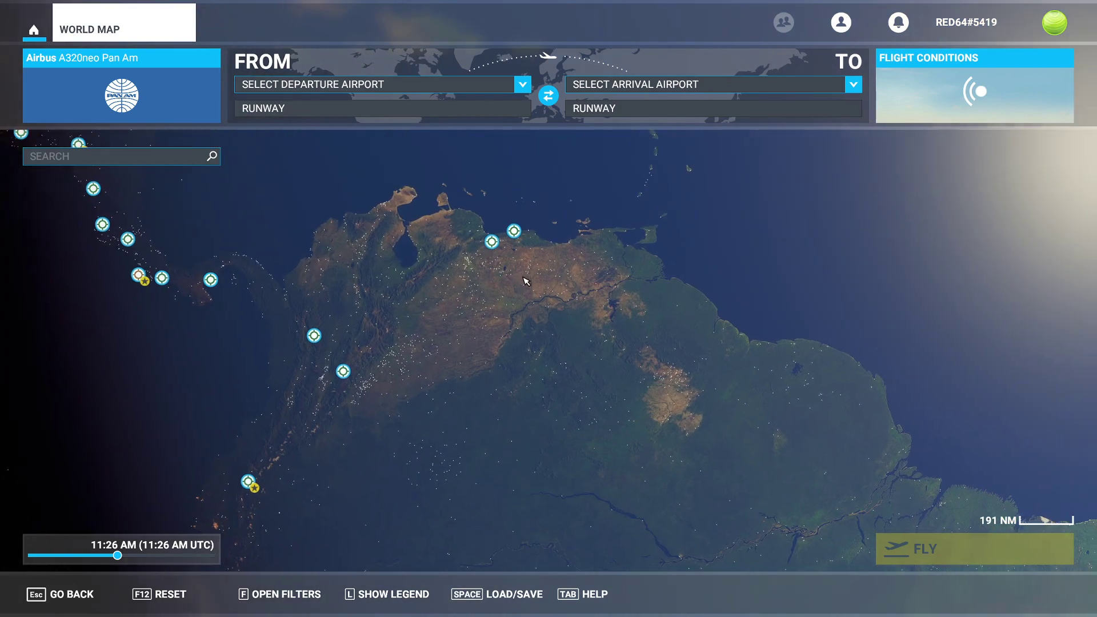
click(352, 92)
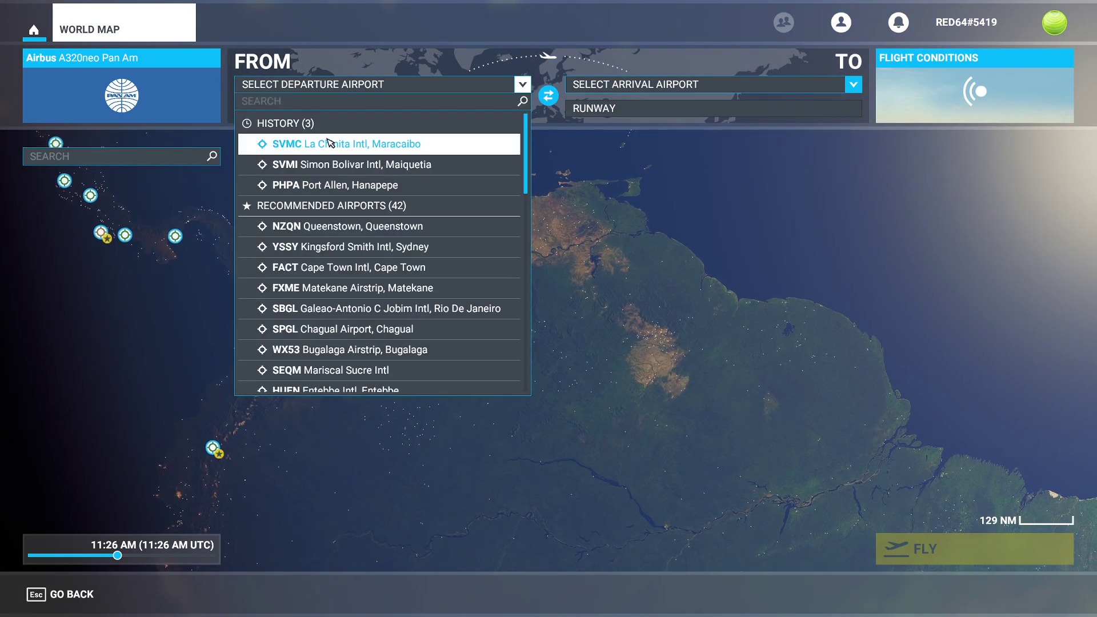
click(320, 142)
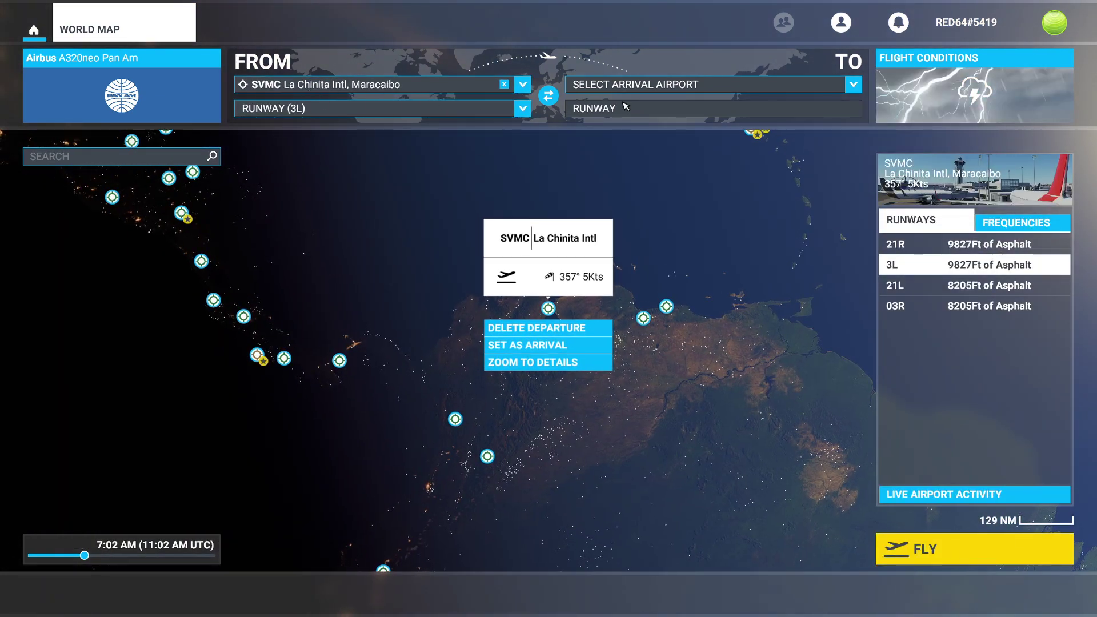
Search 'svmi' and set SVMI Simon Bolivar Intl as the arrival airport.
click(625, 86)
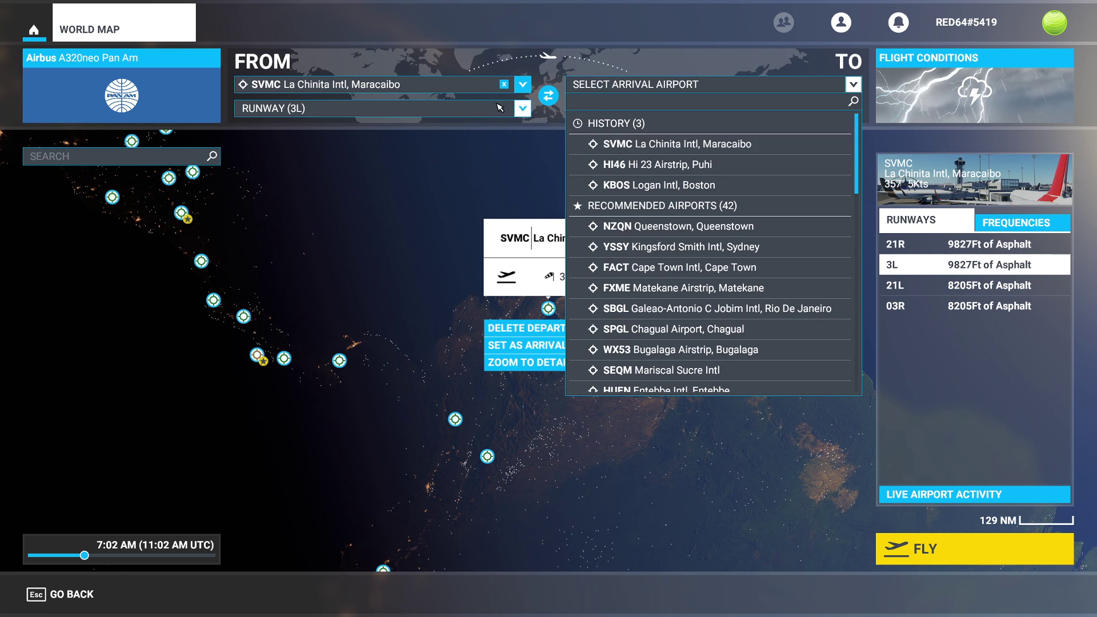
text(svmi)
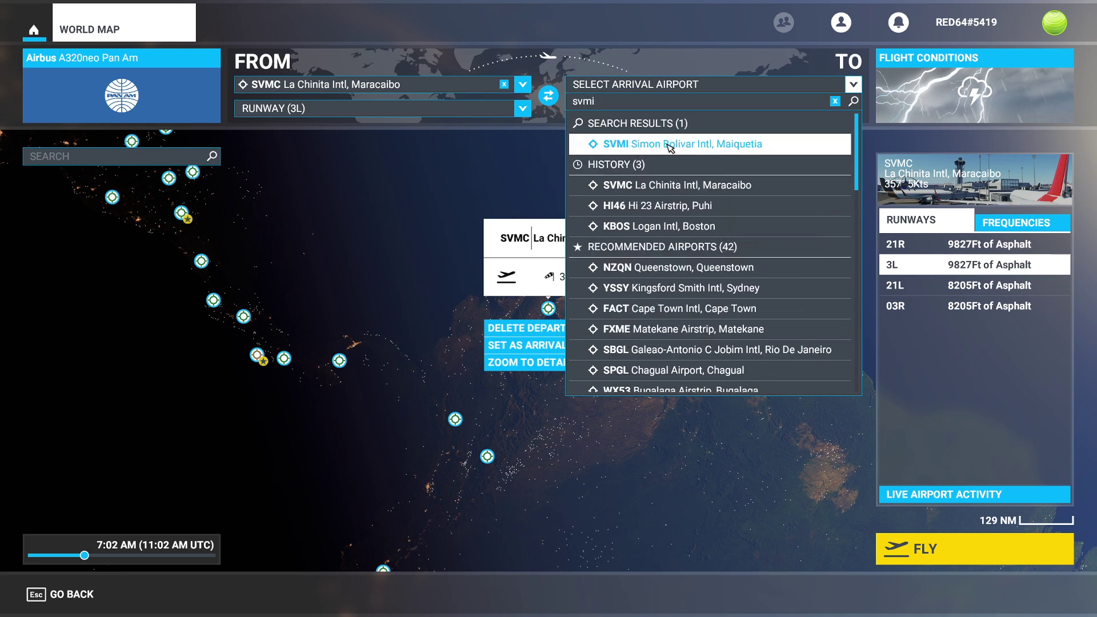
click(669, 146)
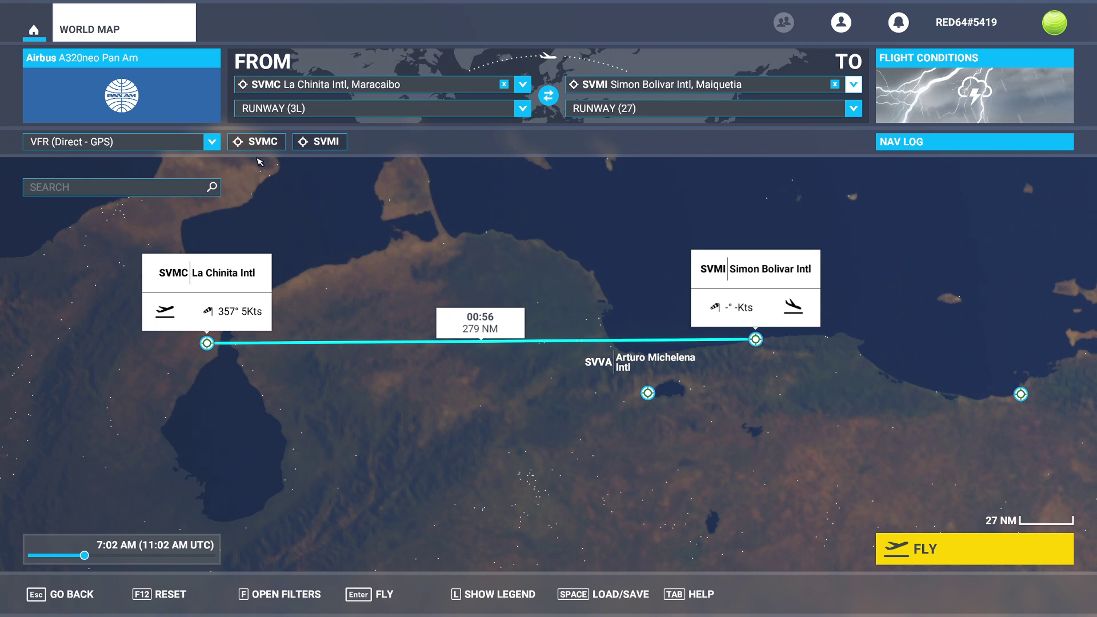
Change the route type from VFR Direct-GPS to IFR High-altitude airways.
click(212, 142)
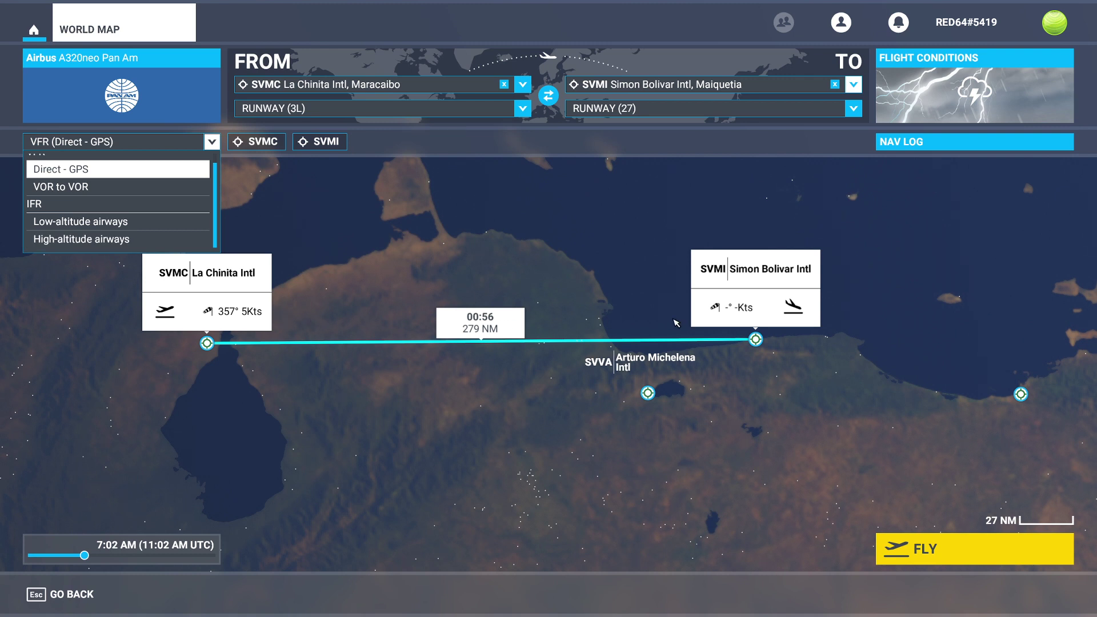
click(94, 241)
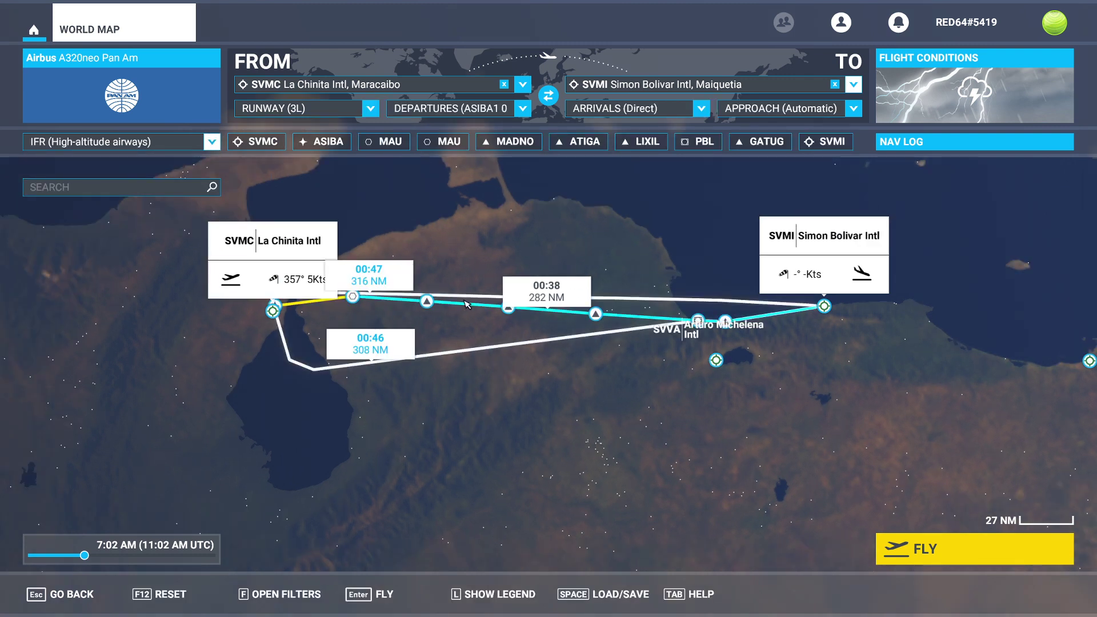
Compare the 316 NM and 308 NM alternates, then make the 282 NM, 00:38 route active.
scroll(474, 273, up, 2)
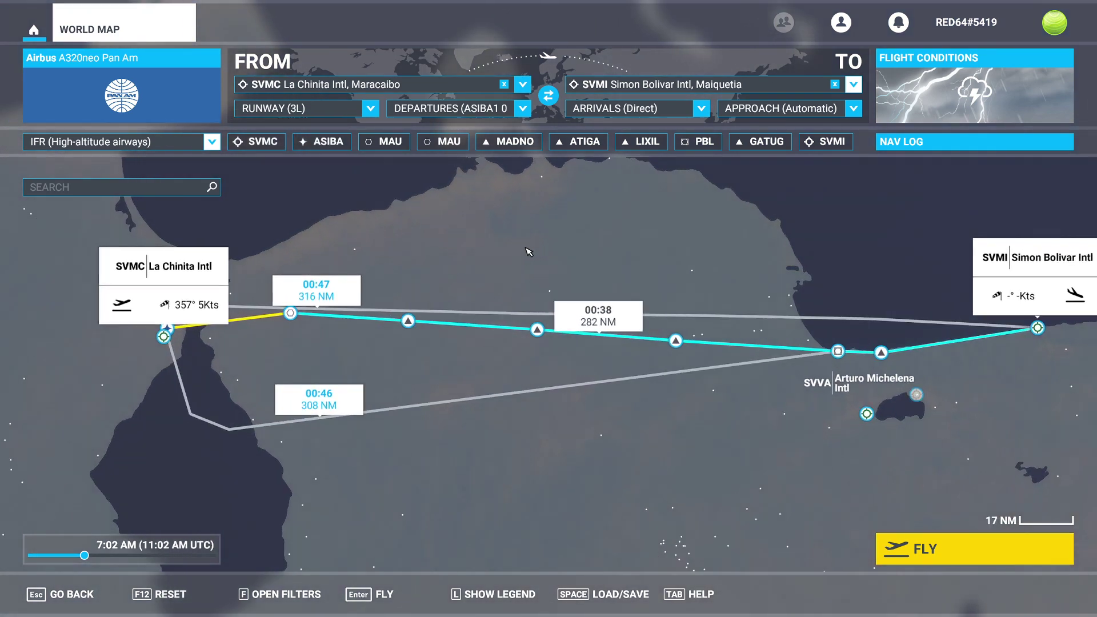
scroll(425, 232, down, 1)
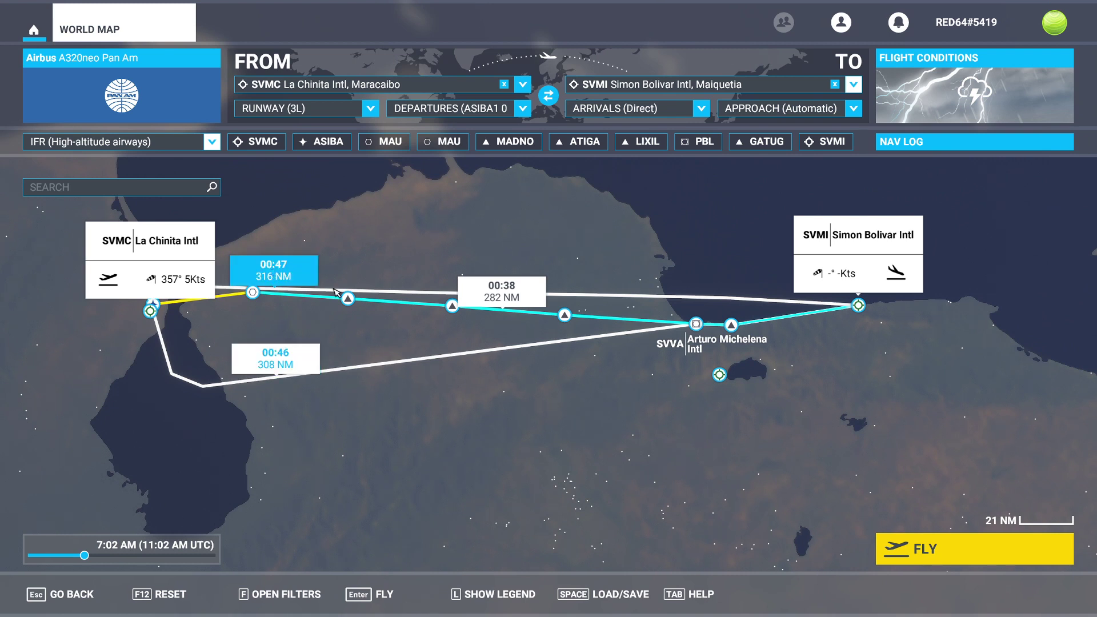
click(284, 266)
click(275, 358)
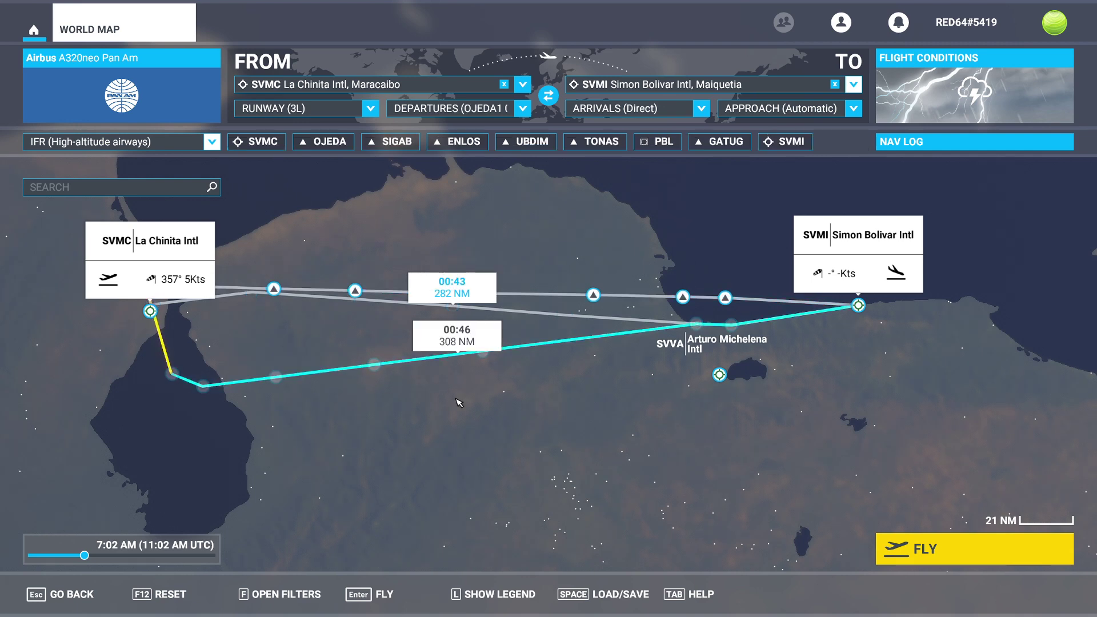
click(454, 289)
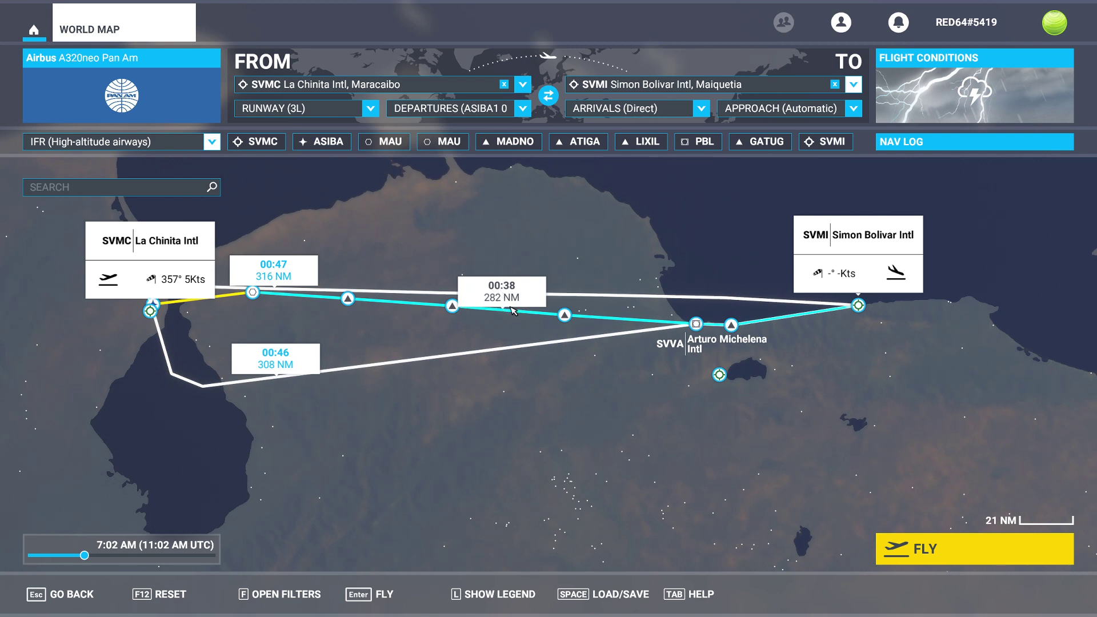
click(236, 280)
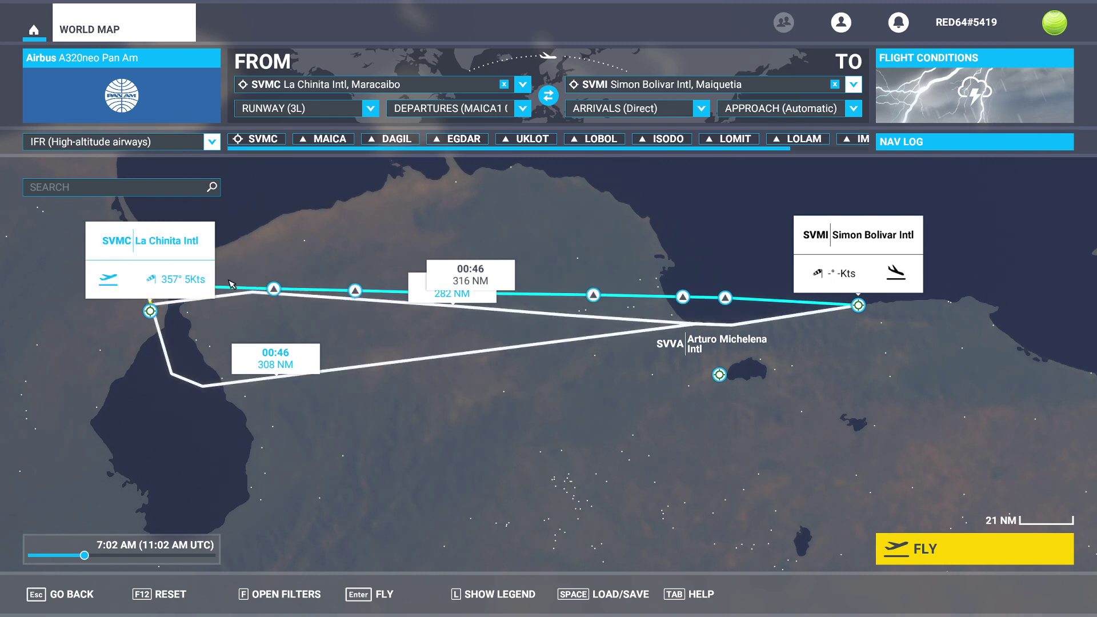
click(238, 369)
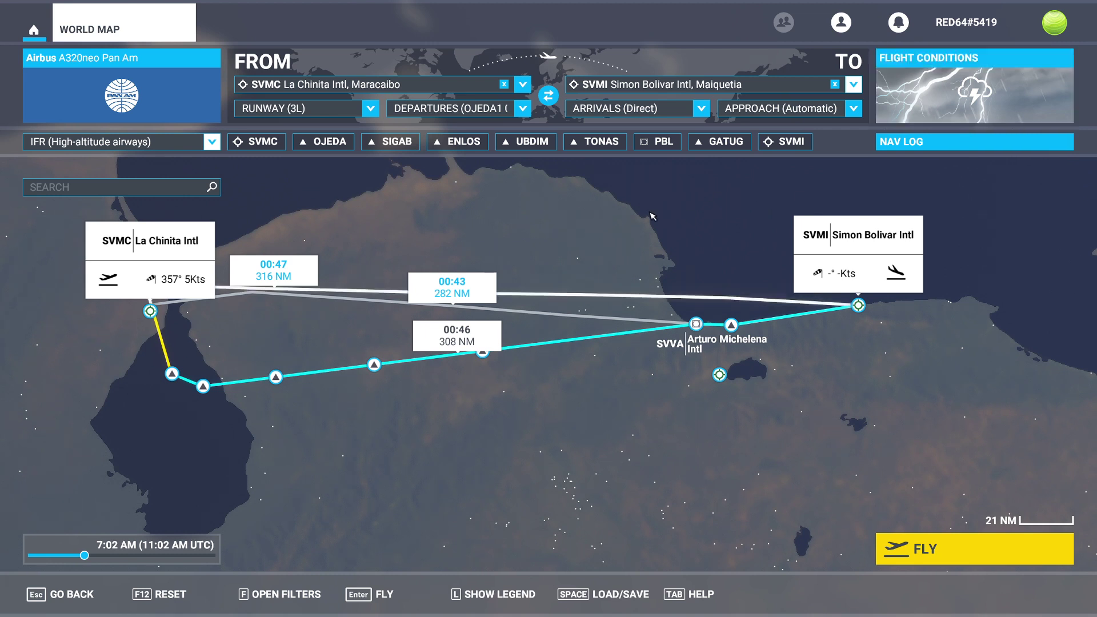
drag(519, 204, 566, 239)
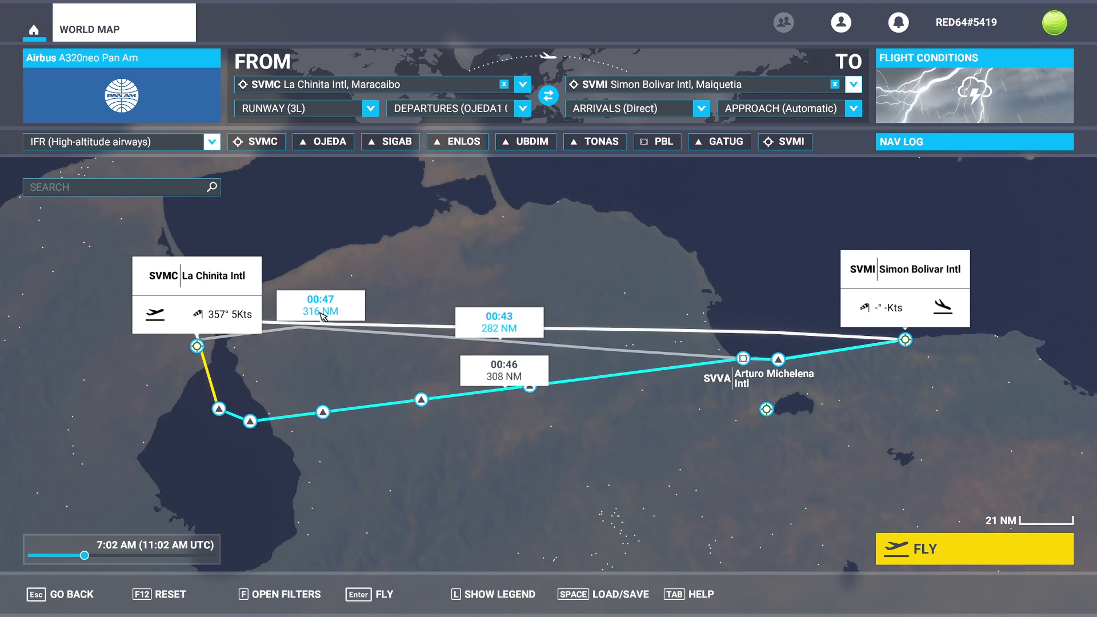
click(497, 319)
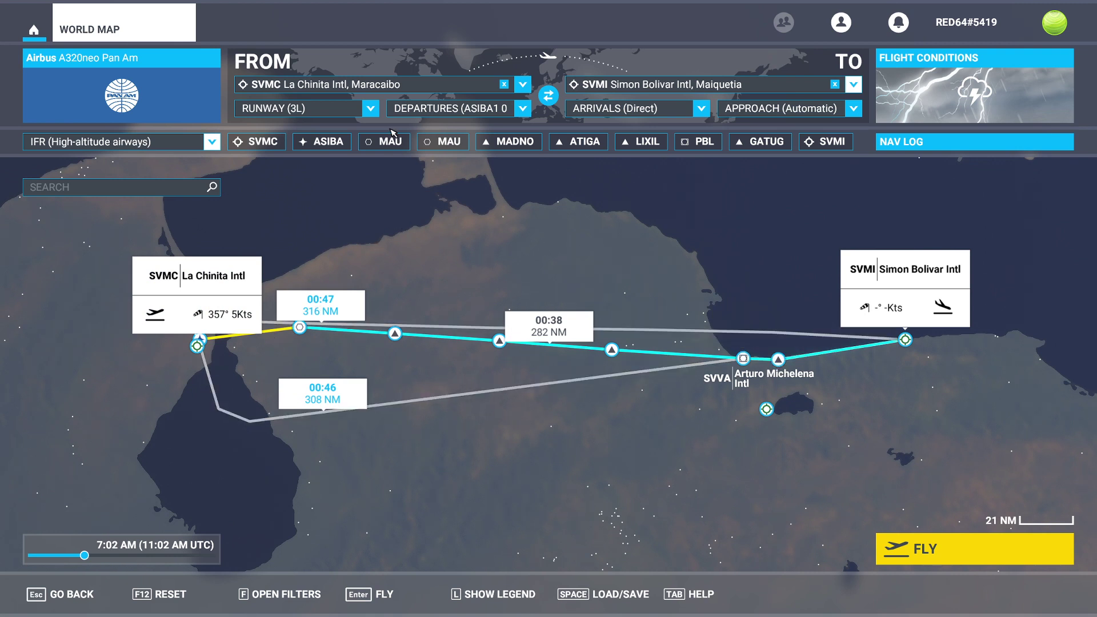
Keep departure runway 3L, try the OJEDA1 03L departure, then settle on ASIBA1 03L.
click(314, 114)
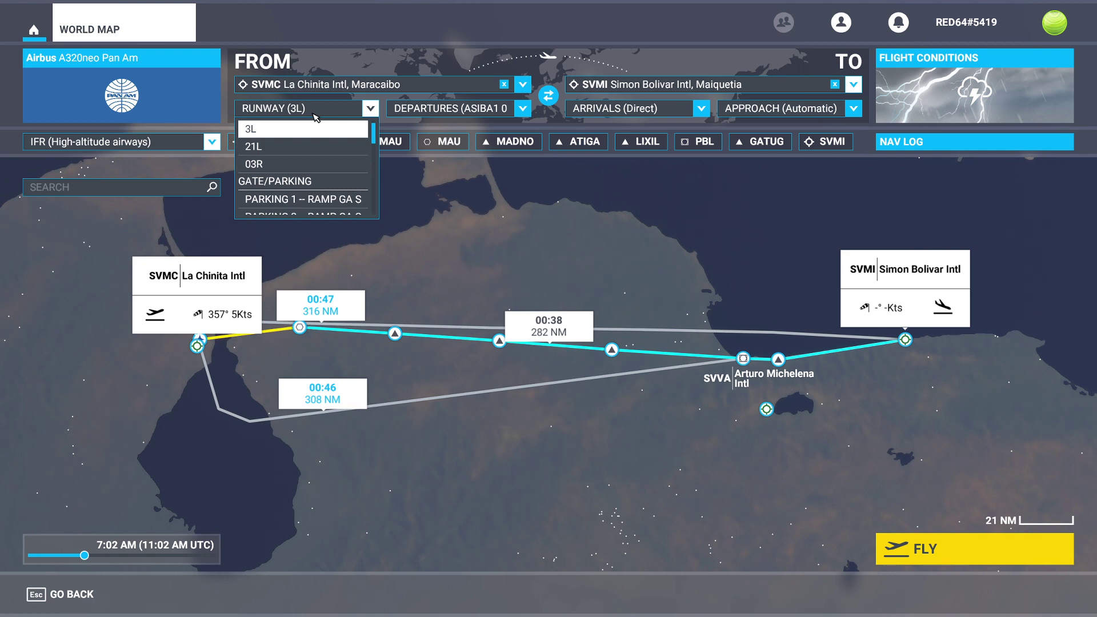
click(313, 114)
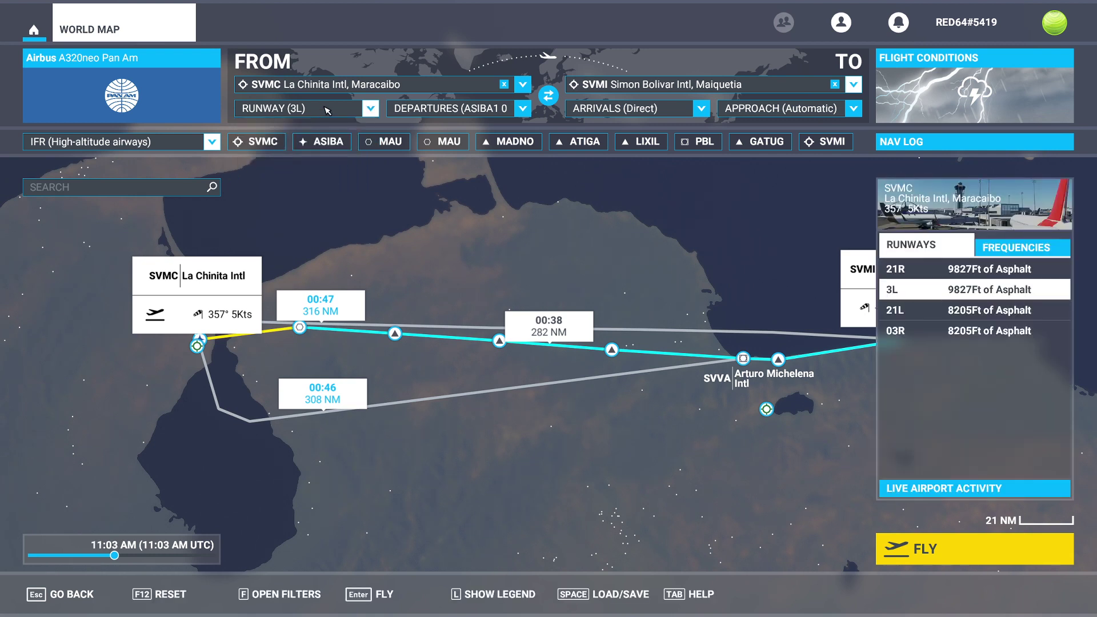
click(458, 116)
click(447, 113)
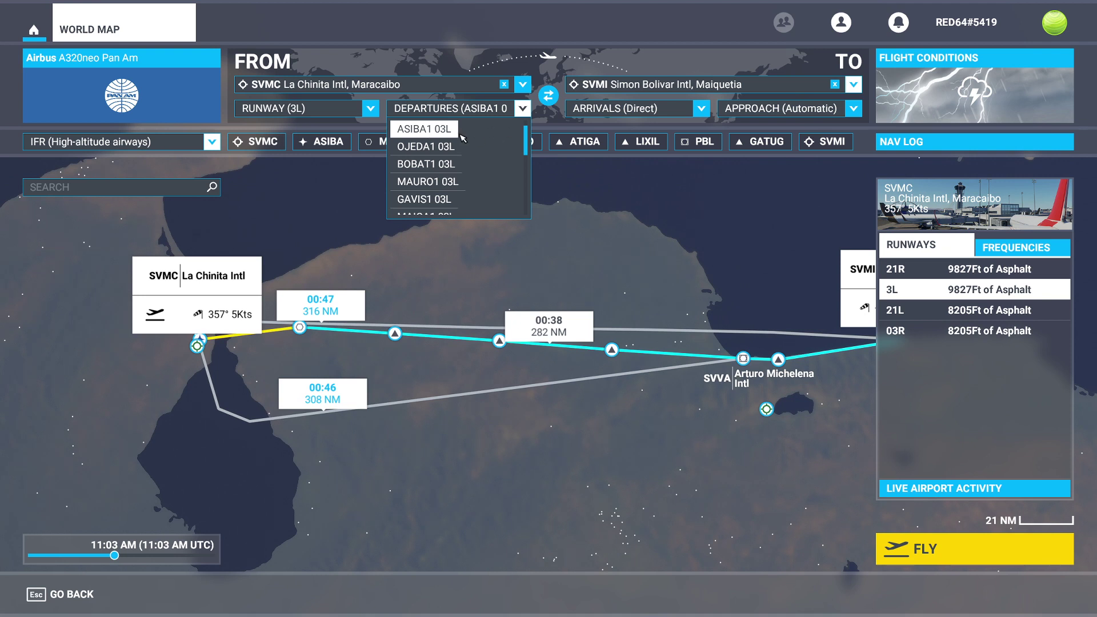
click(432, 151)
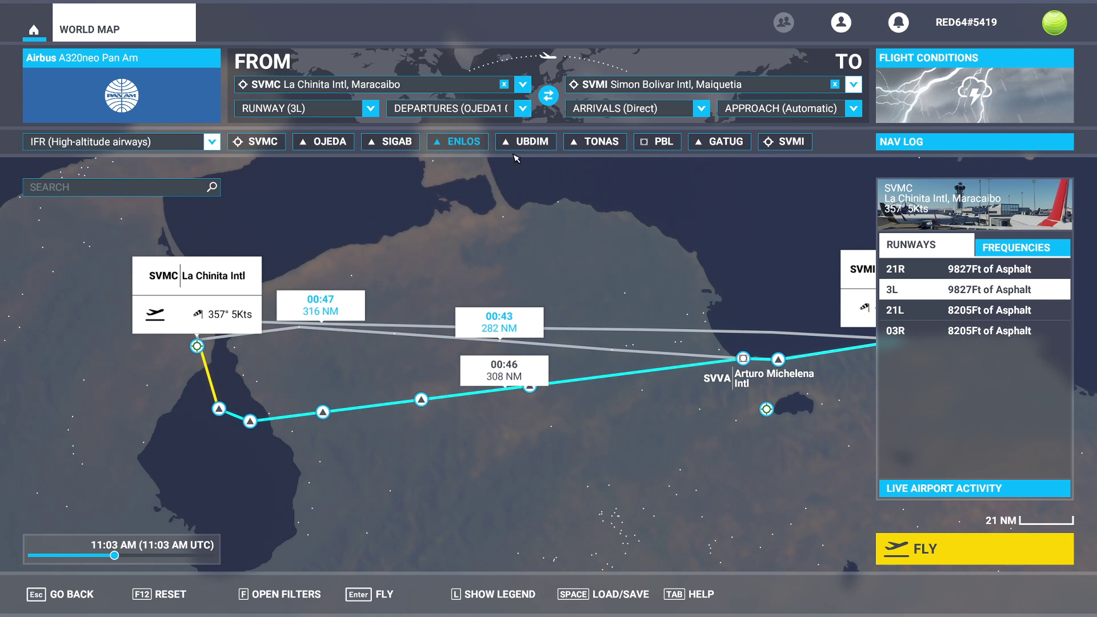
click(453, 114)
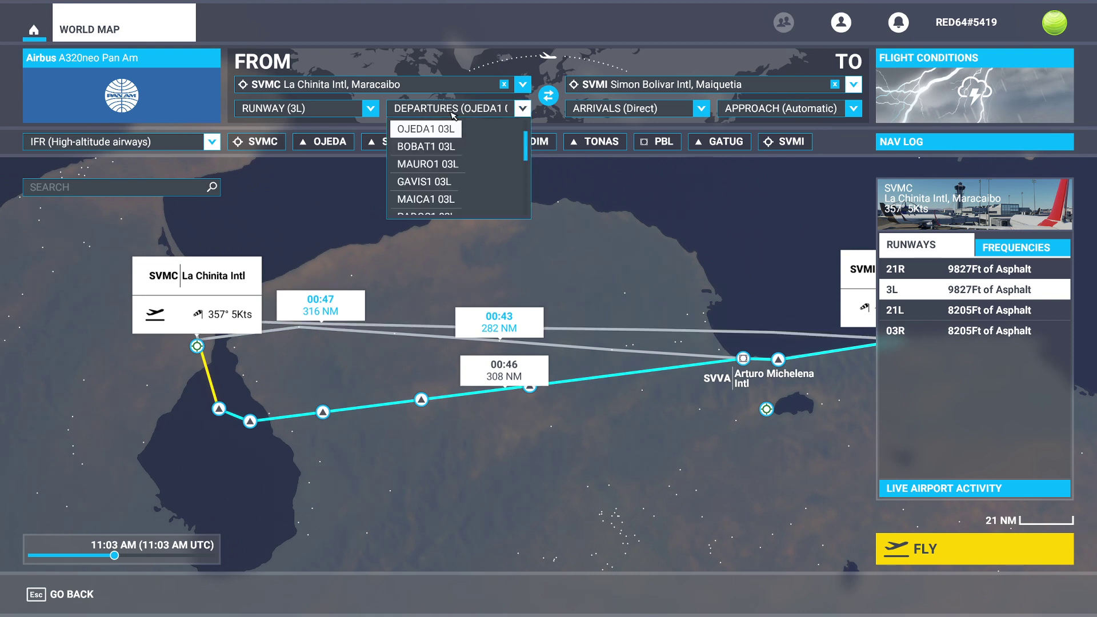
scroll(449, 149, up, 2)
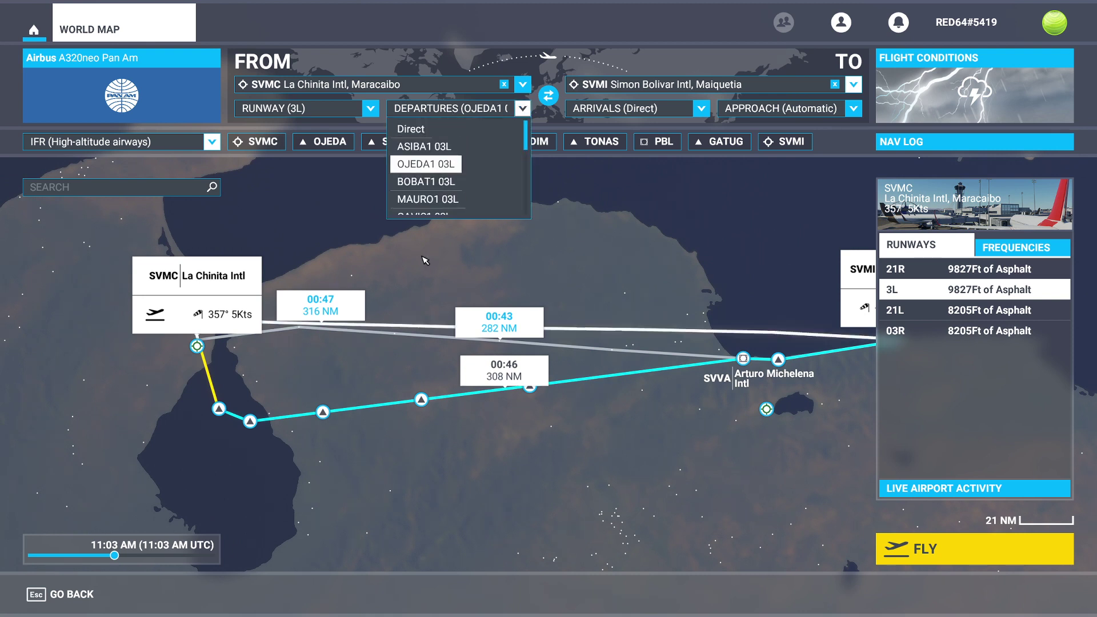
click(448, 150)
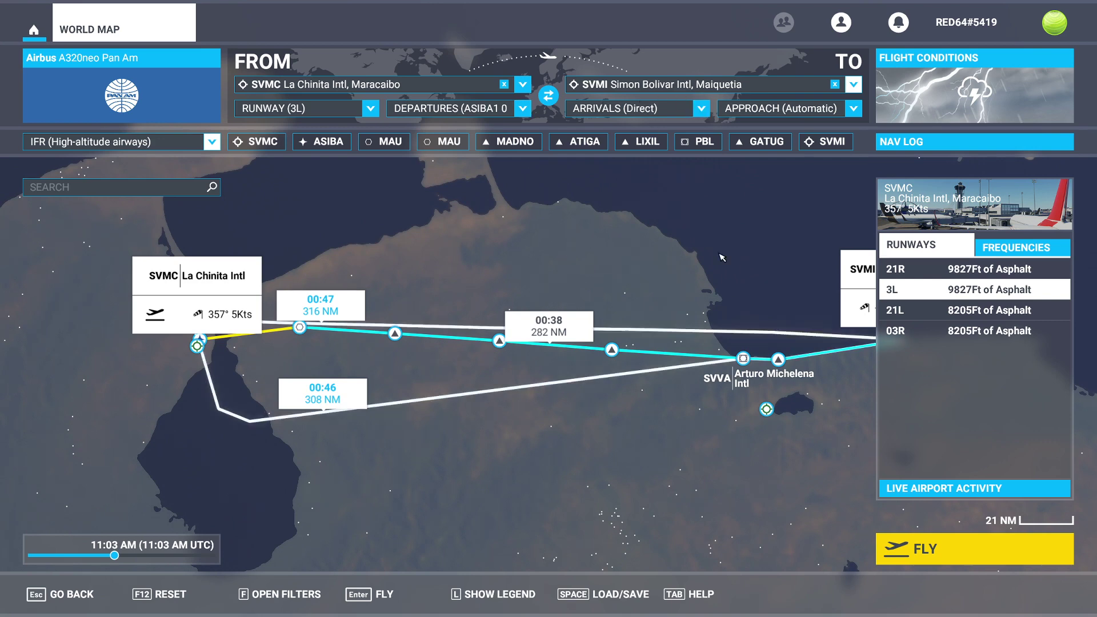
Try the NETSI1 10 and PULPO1 10 arrivals into SVMI, then select ALDAK1 10.
drag(723, 251, 466, 227)
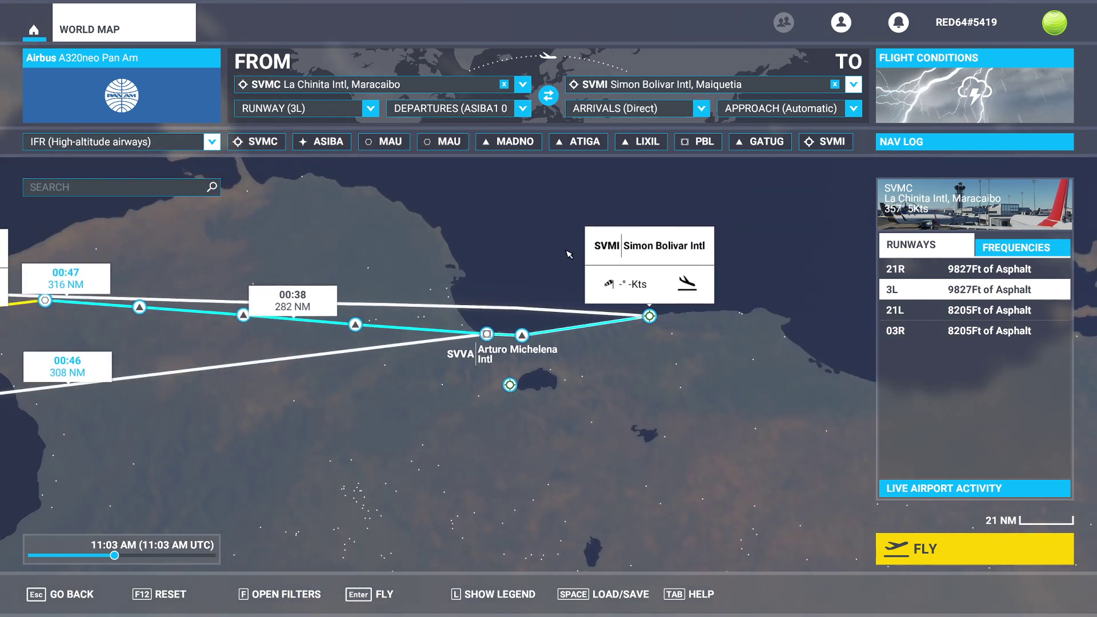
click(627, 107)
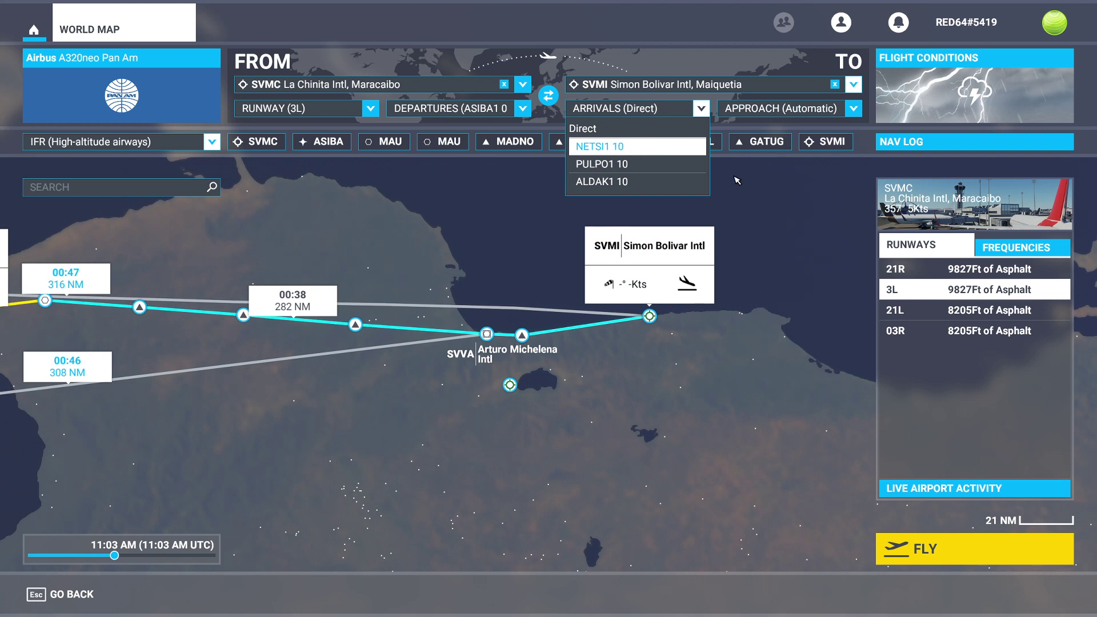
click(599, 146)
click(652, 108)
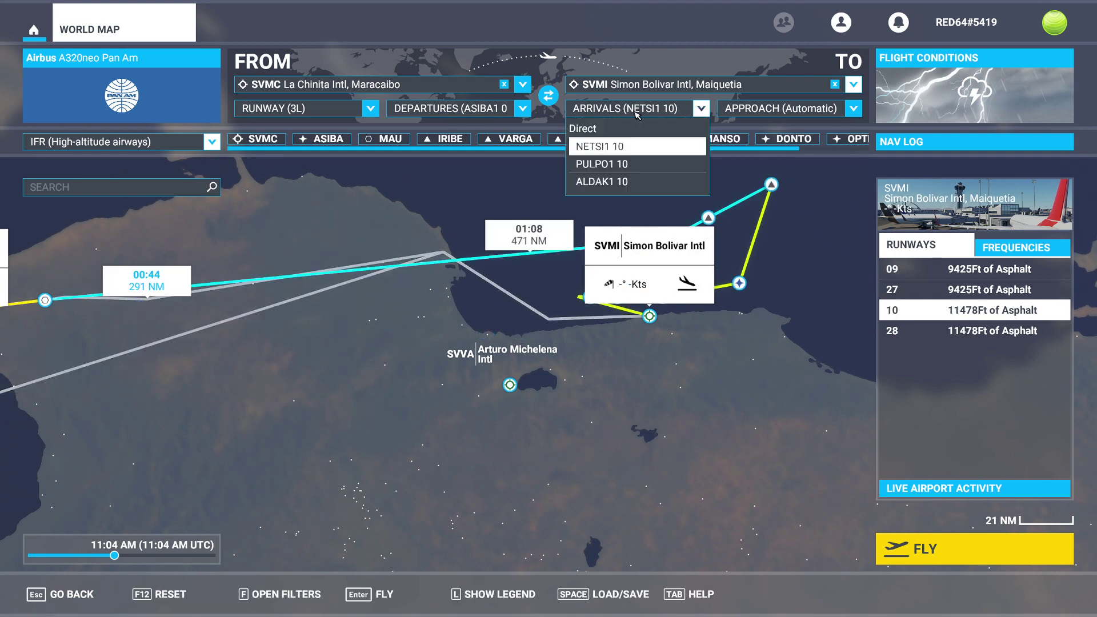
click(650, 164)
click(651, 108)
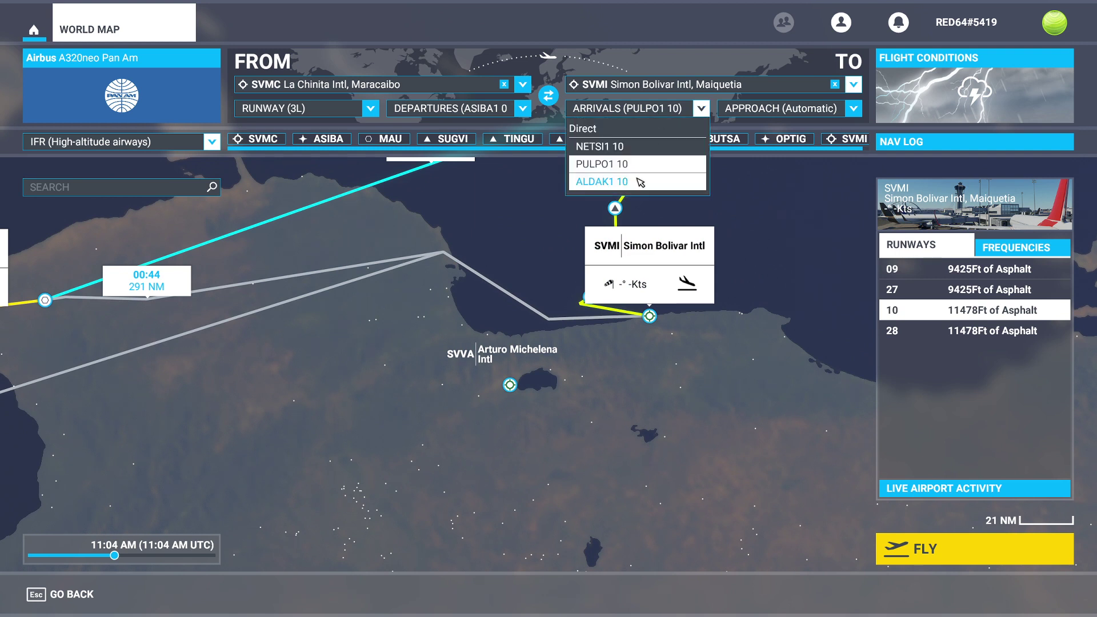
click(605, 182)
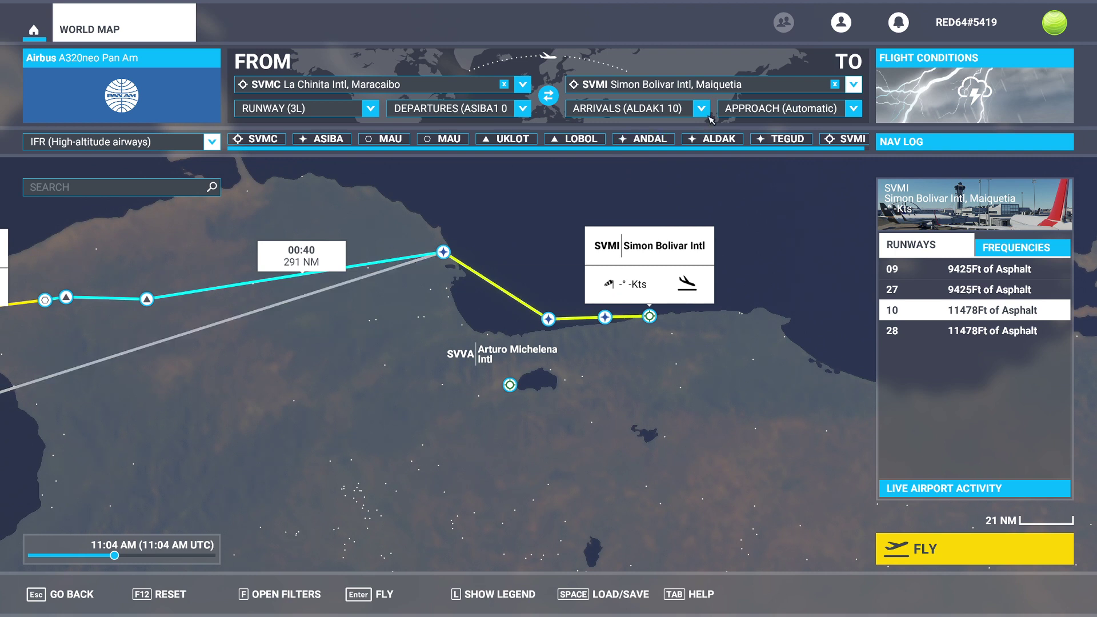
click(789, 114)
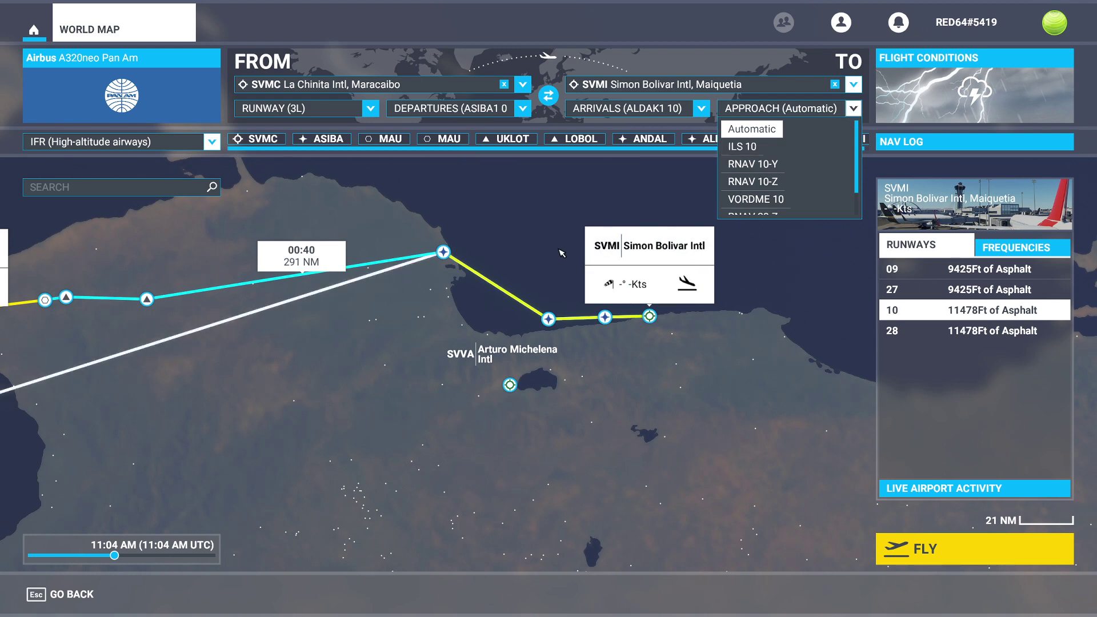
Set the SVMI approach to ILS 10 and view the nav log altitude profile.
scroll(559, 252, down, 1)
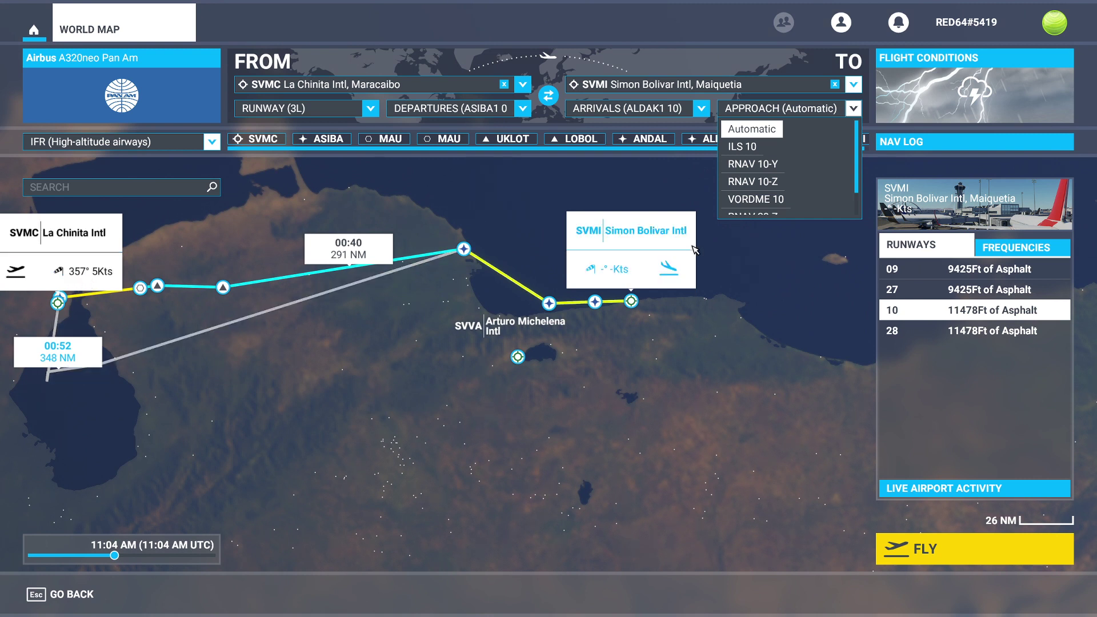
click(726, 156)
drag(516, 355, 662, 379)
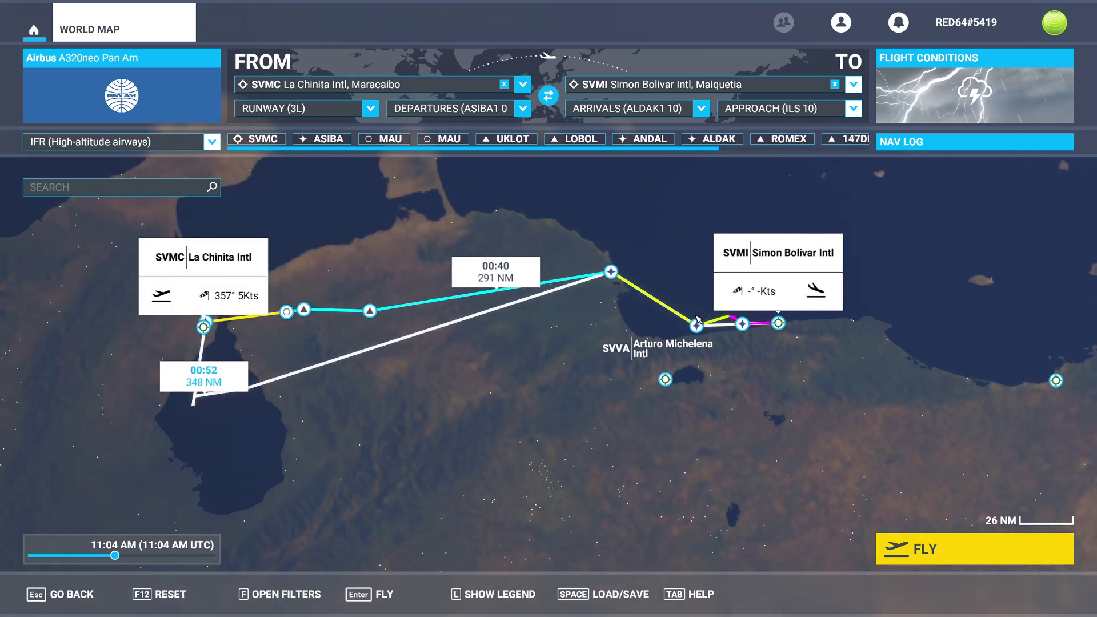
click(891, 143)
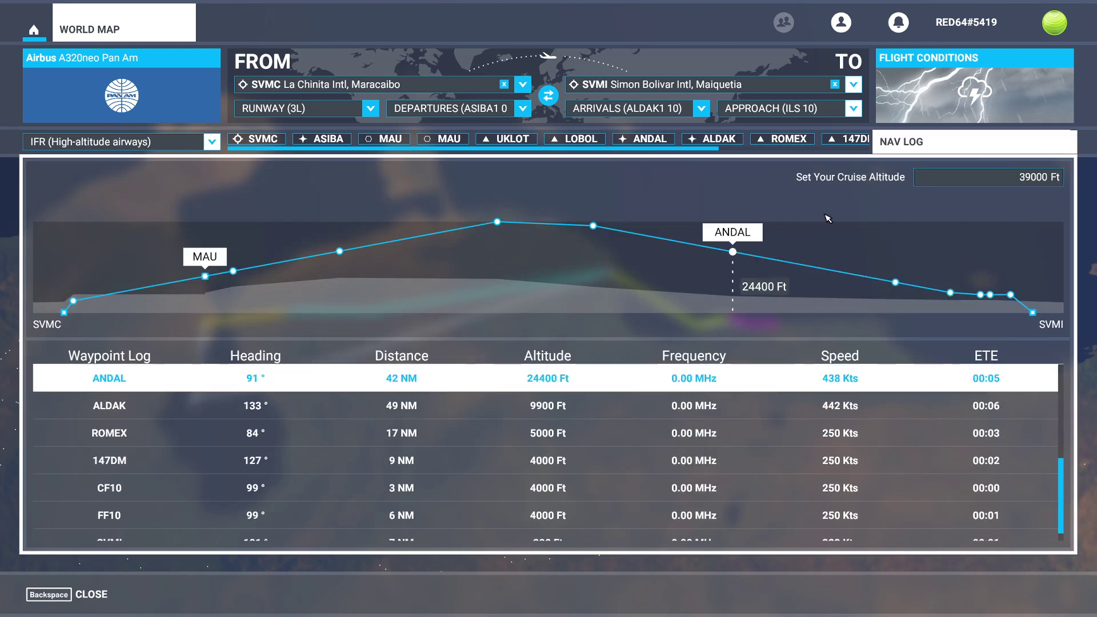
Enter 24000 ft as the cruise altitude in the nav log.
click(1022, 176)
text(2)
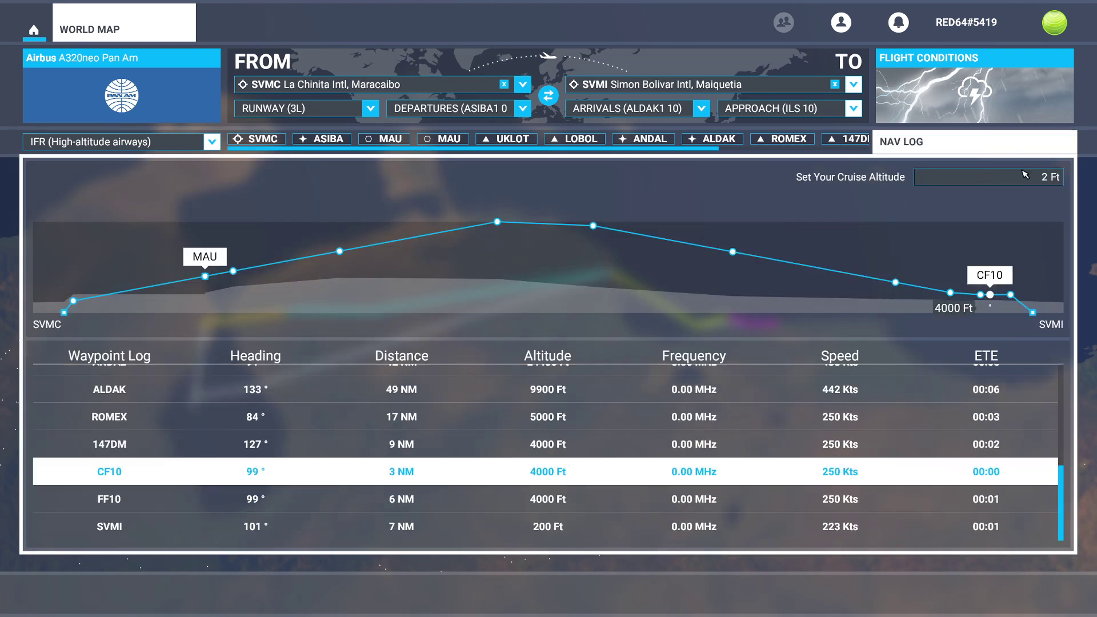
text(4000)
key(Return)
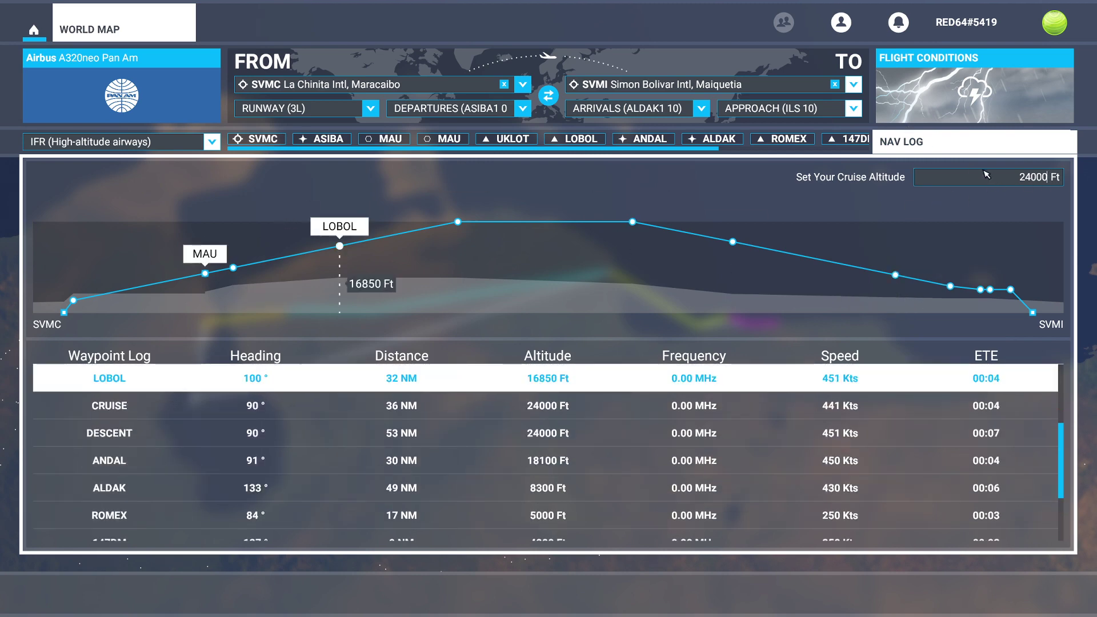
click(942, 143)
click(943, 142)
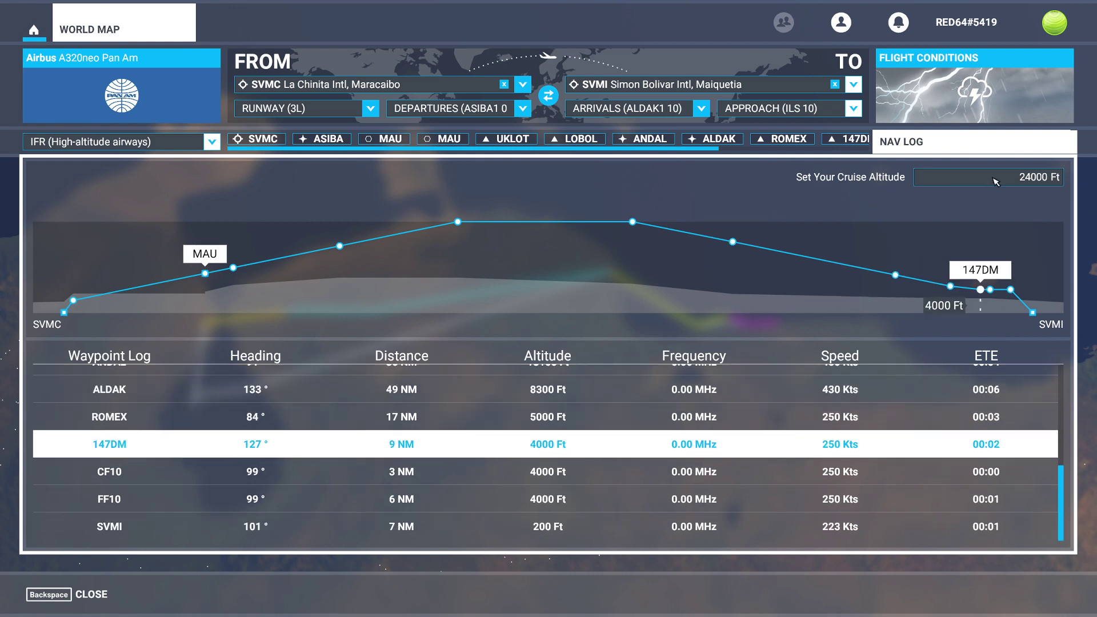
Fix the mistyped cruise altitude, re-entering 24000 ft in place of 18000, and return to the map.
click(997, 182)
text(800)
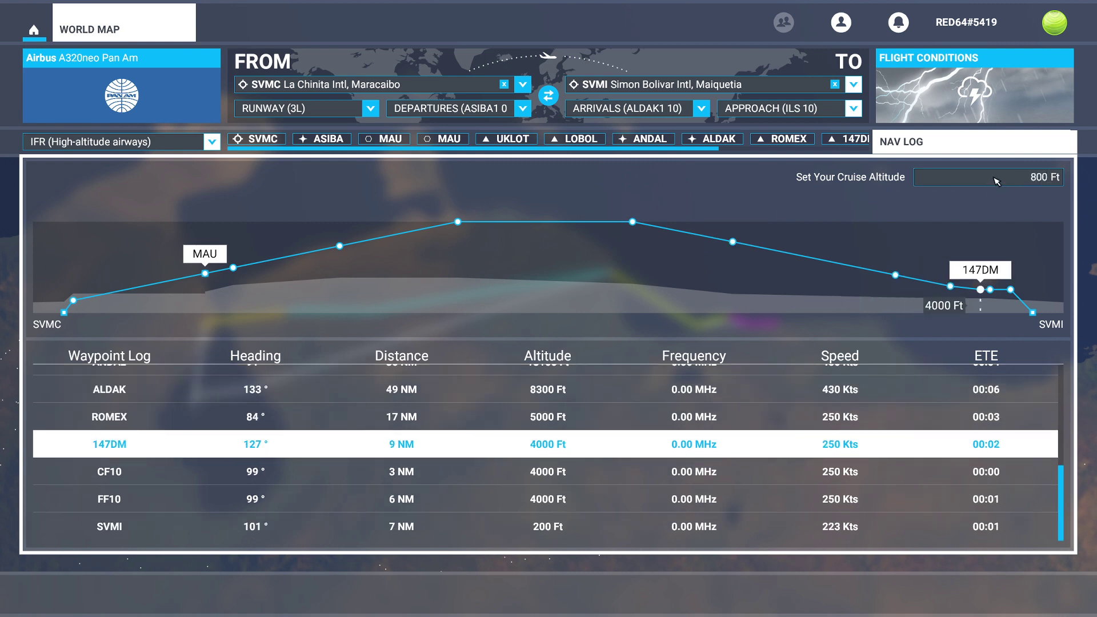
key(BackSpace)
key(BackSpace)
key(BackSpace)
text(180)
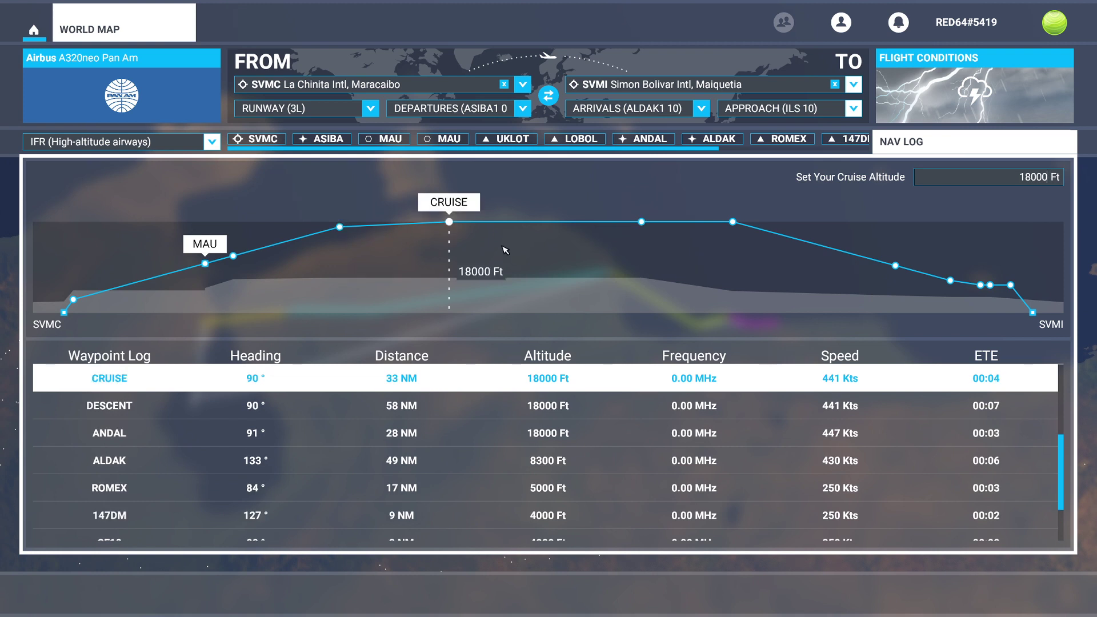
click(987, 184)
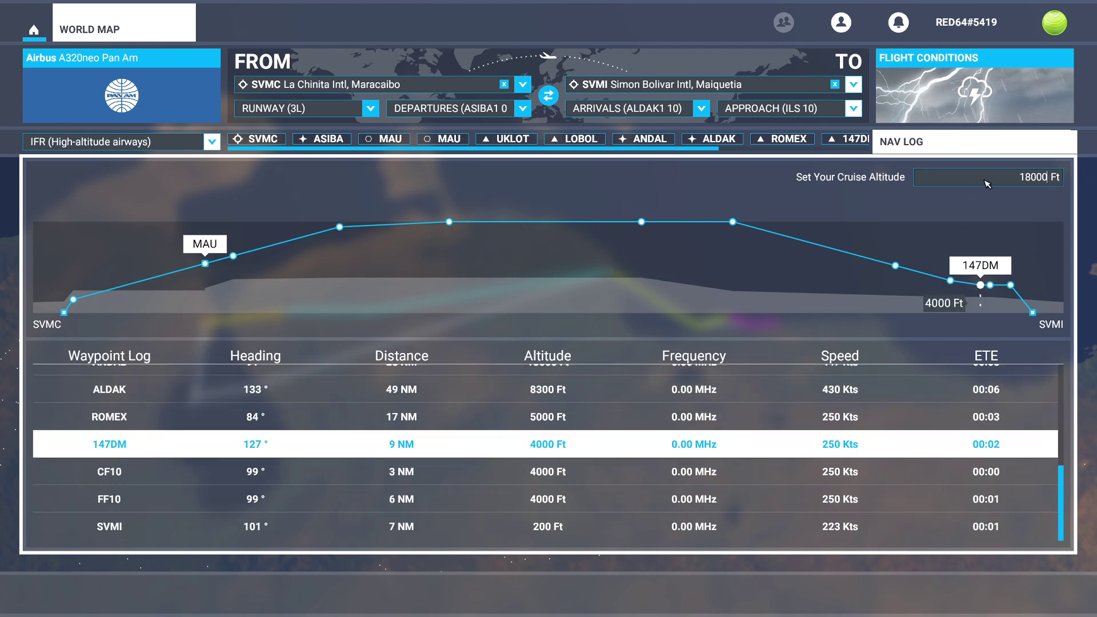
key(BackSpace)
key(BackSpace)
key(BackSpace)
key(BackSpace)
key(BackSpace)
text(24000)
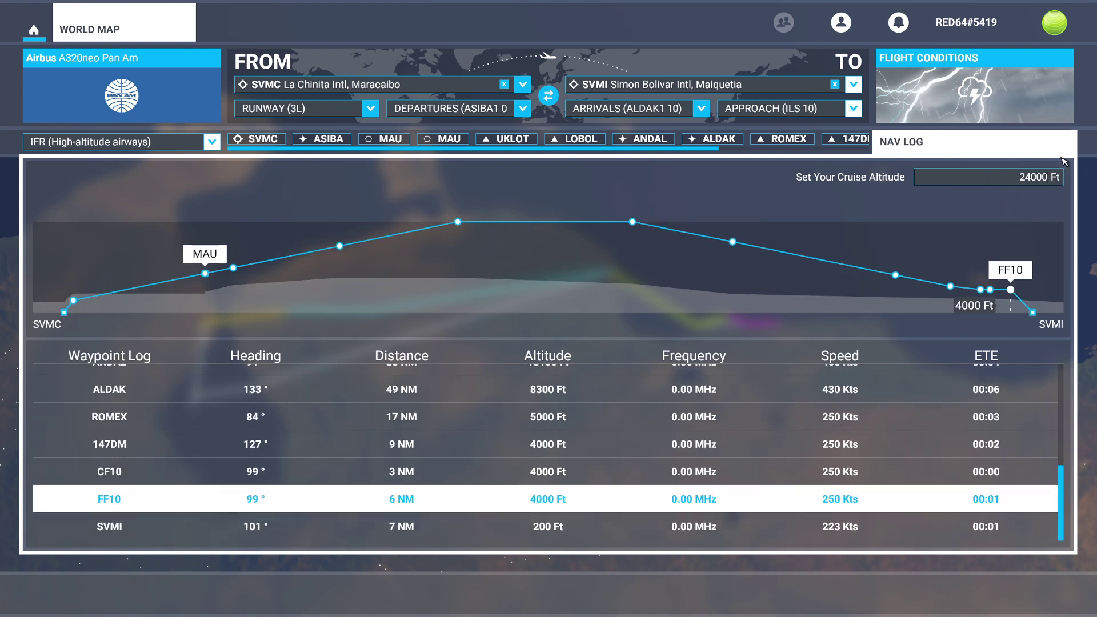
click(978, 149)
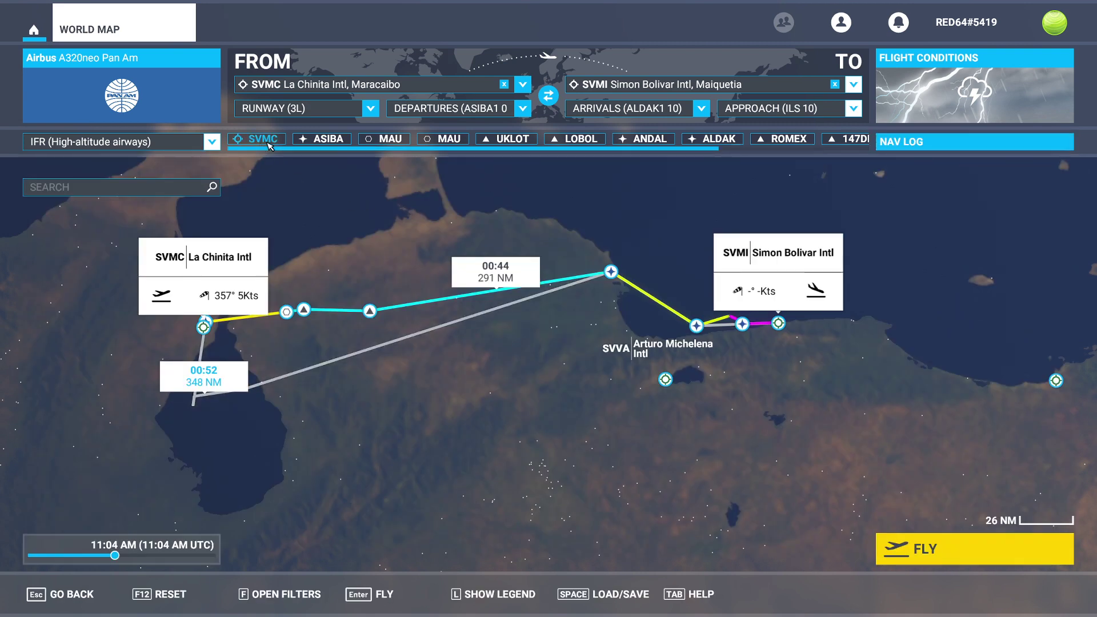
Change the SVMC departure spot from runway 3L to GATE 18 – GATE SMALL parking.
scroll(863, 143, down, 3)
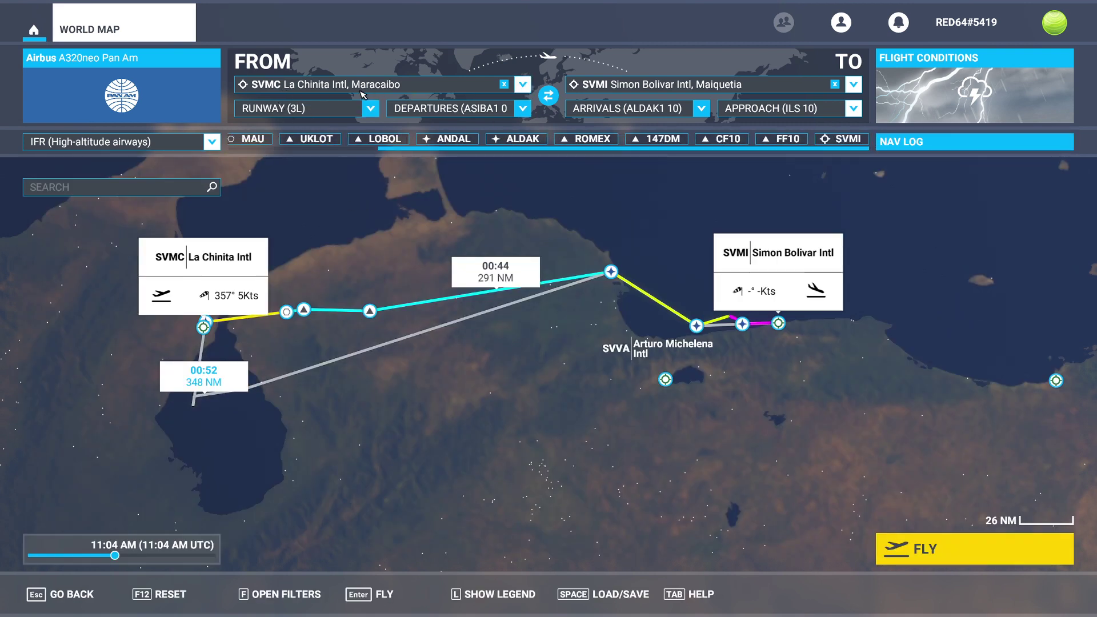
click(347, 111)
scroll(320, 162, down, 5)
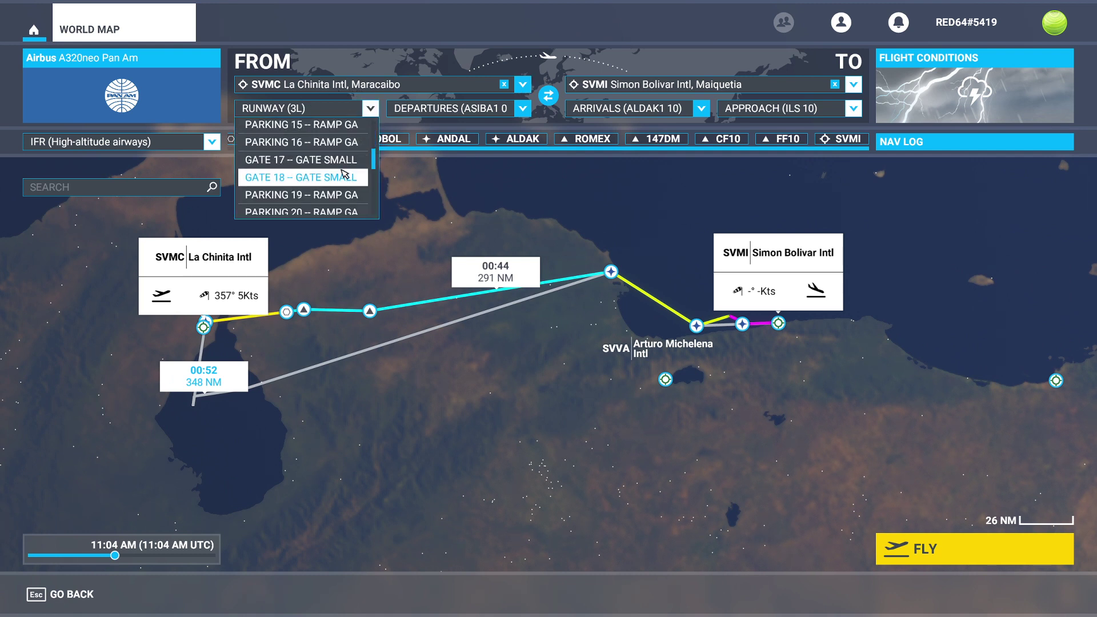
scroll(334, 182, down, 5)
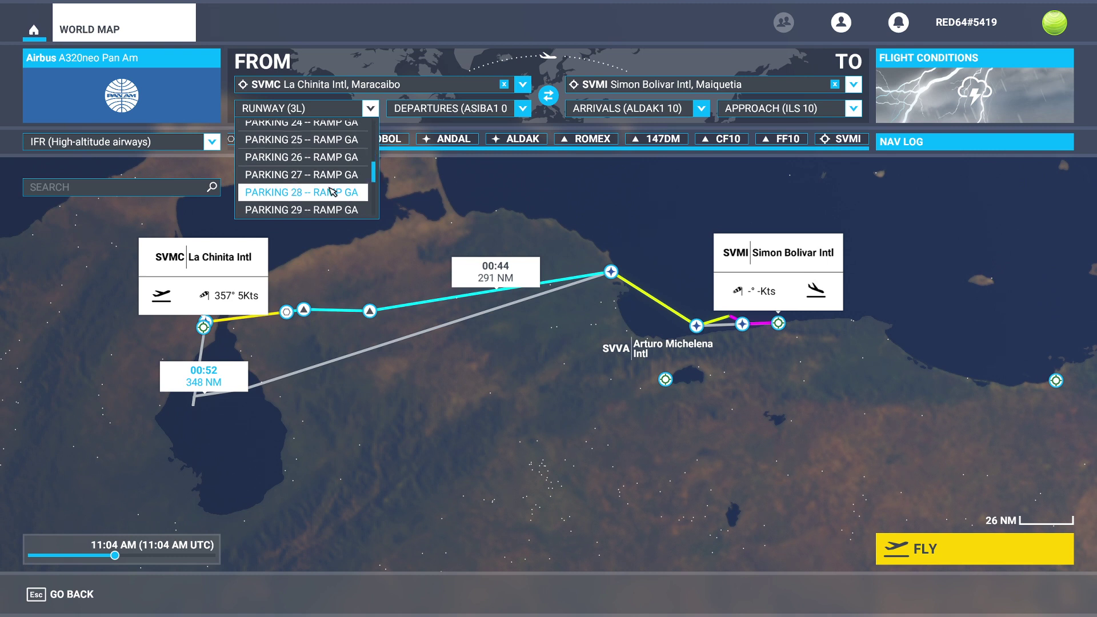
scroll(332, 187, up, 3)
scroll(332, 187, up, 3)
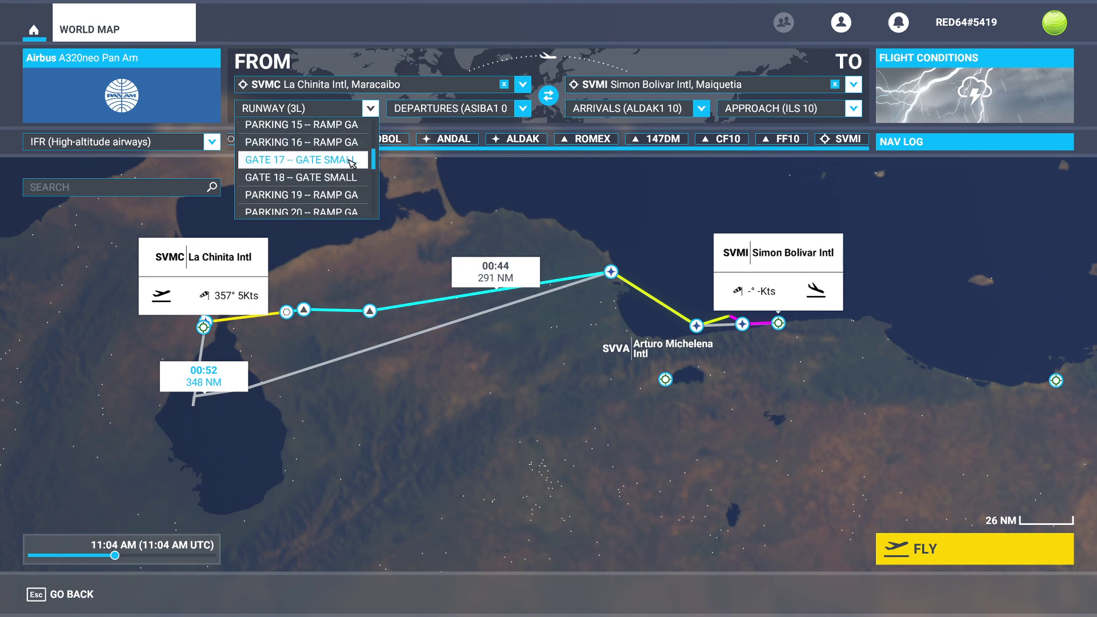
click(328, 174)
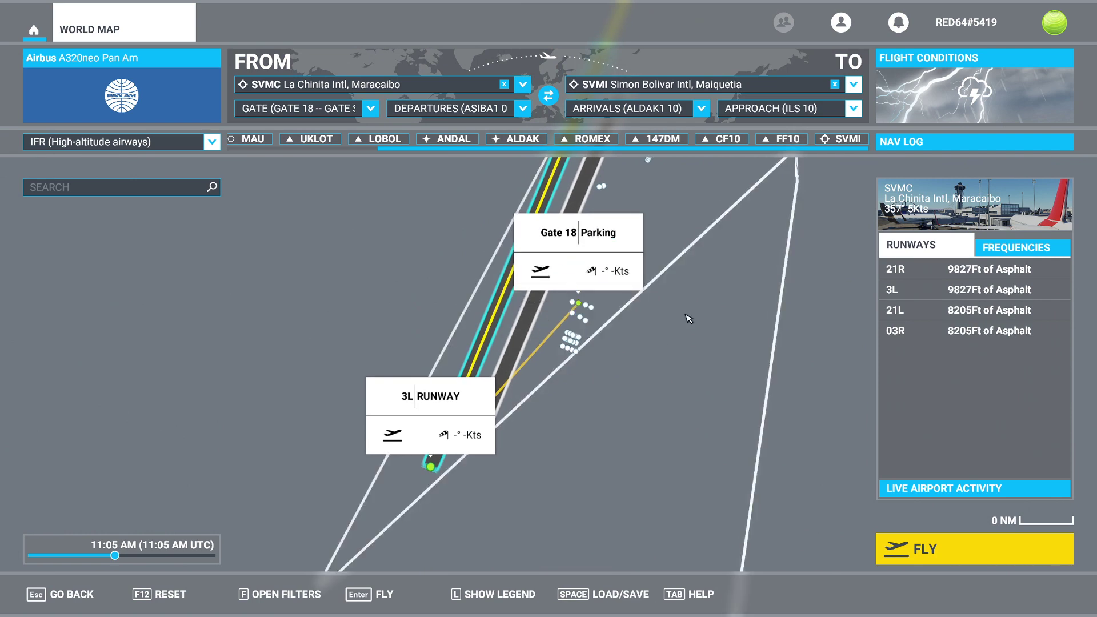
scroll(543, 361, down, 3)
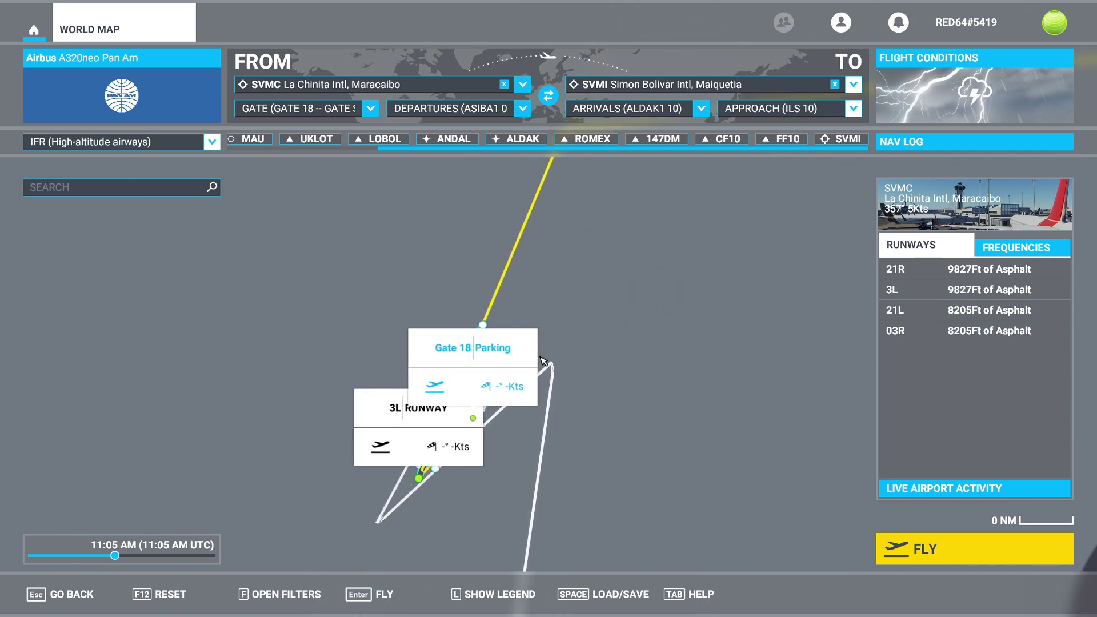
scroll(543, 361, down, 5)
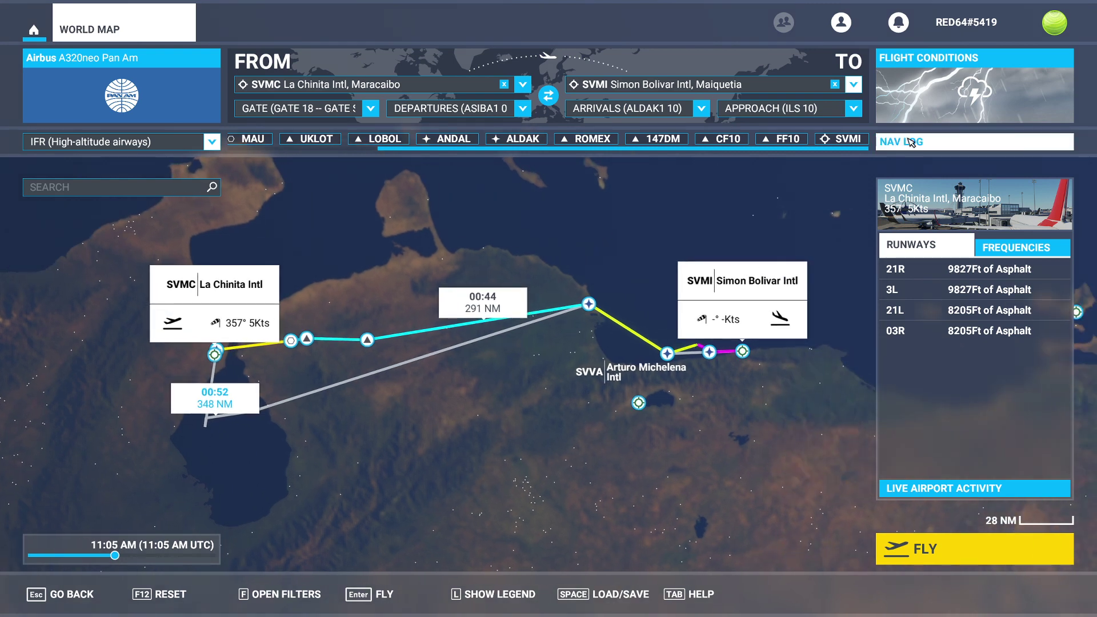
click(970, 141)
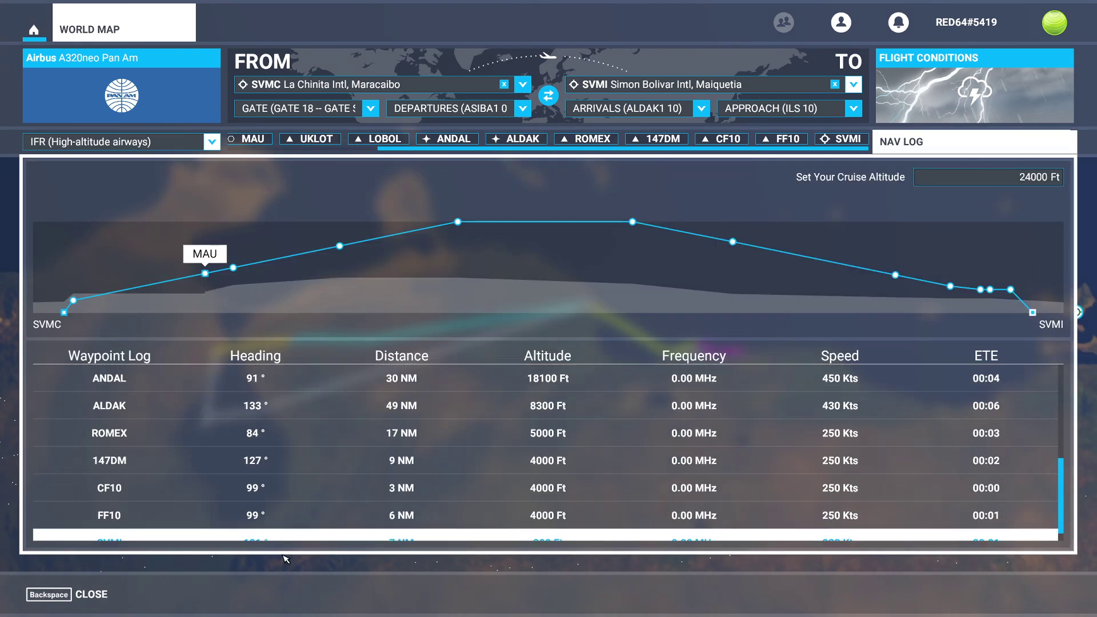
key(BackSpace)
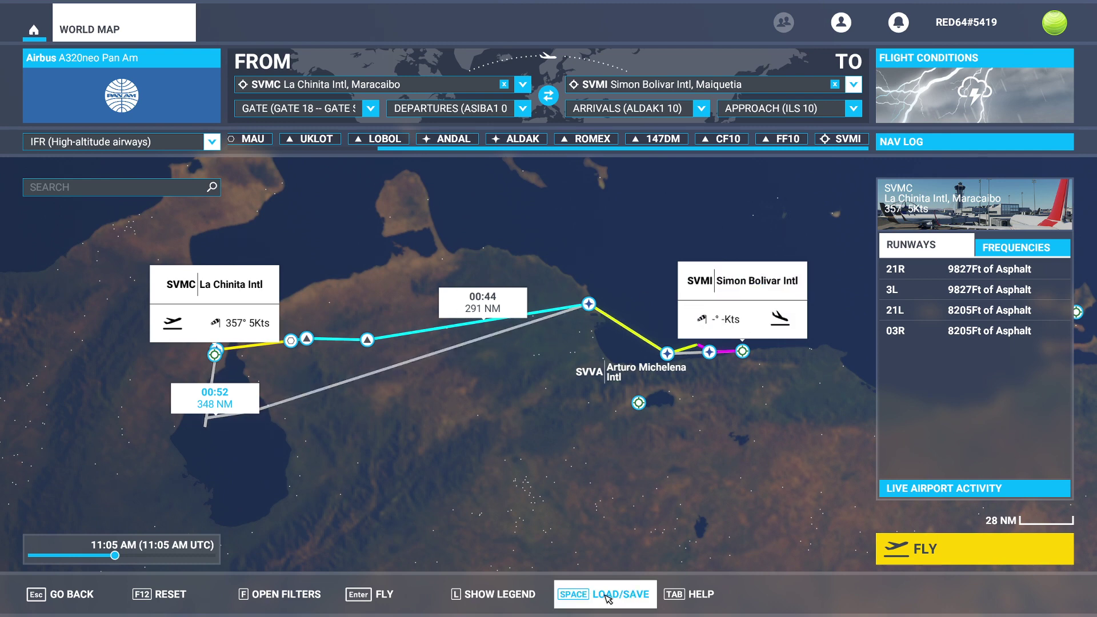
scroll(559, 480, down, 2)
scroll(559, 475, down, 5)
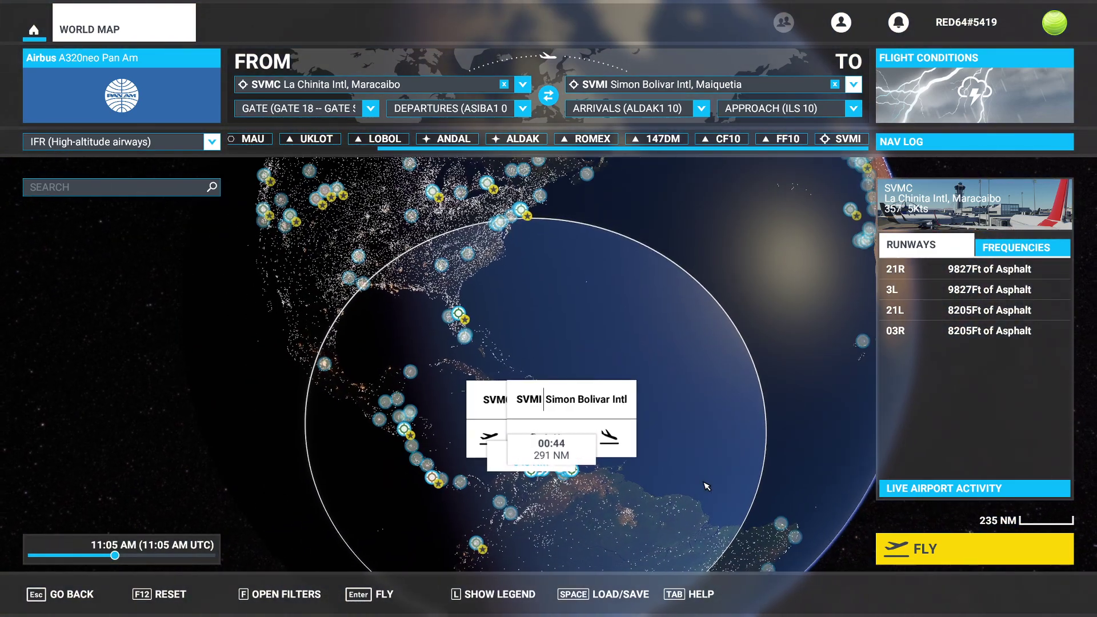
scroll(520, 447, up, 4)
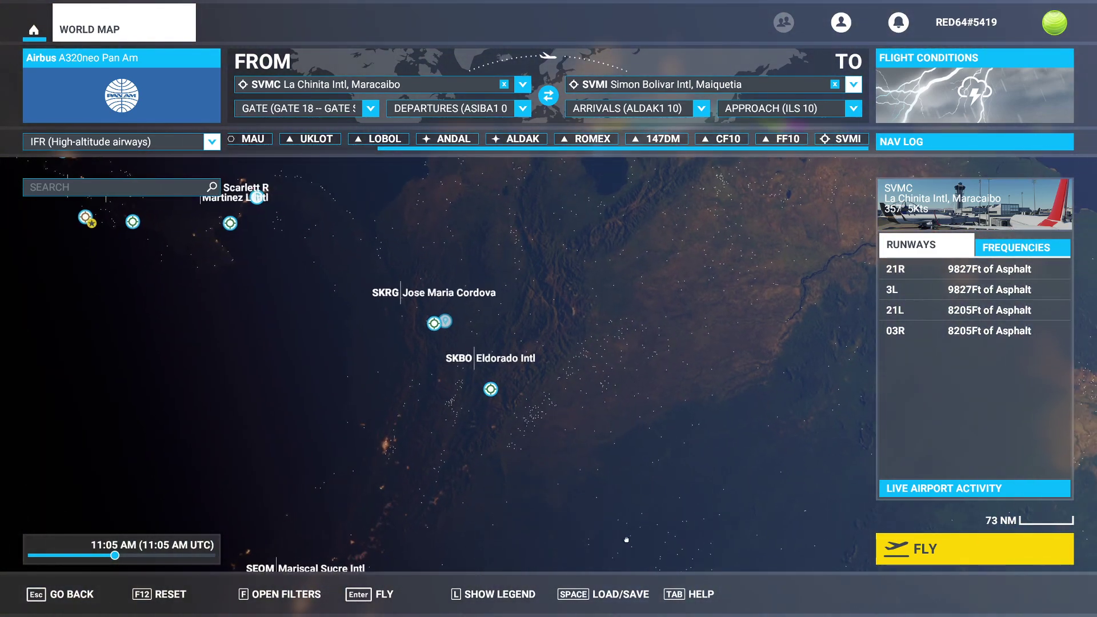
scroll(628, 389, up, 4)
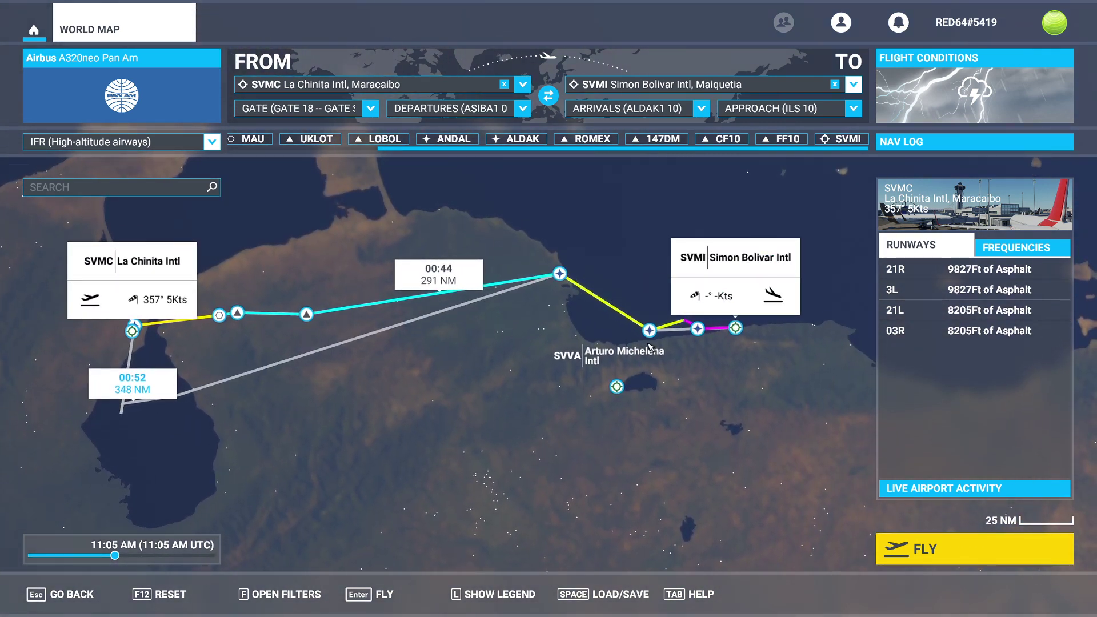
scroll(471, 378, down, 8)
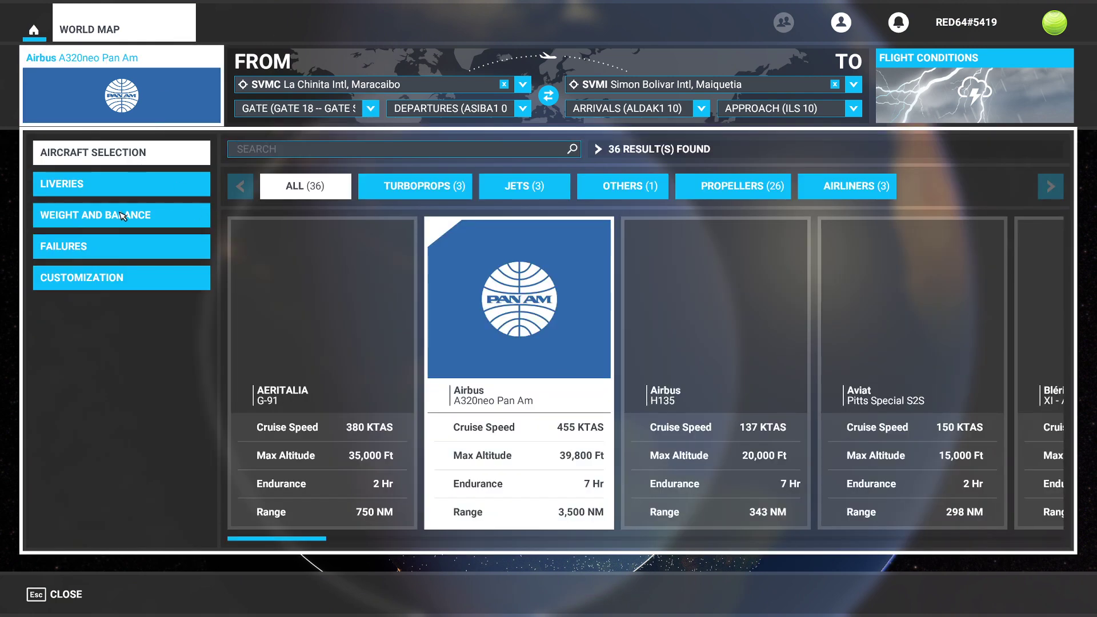
Lower the A320neo's total fuel from 50% to 25% in Weight and Balance.
click(121, 215)
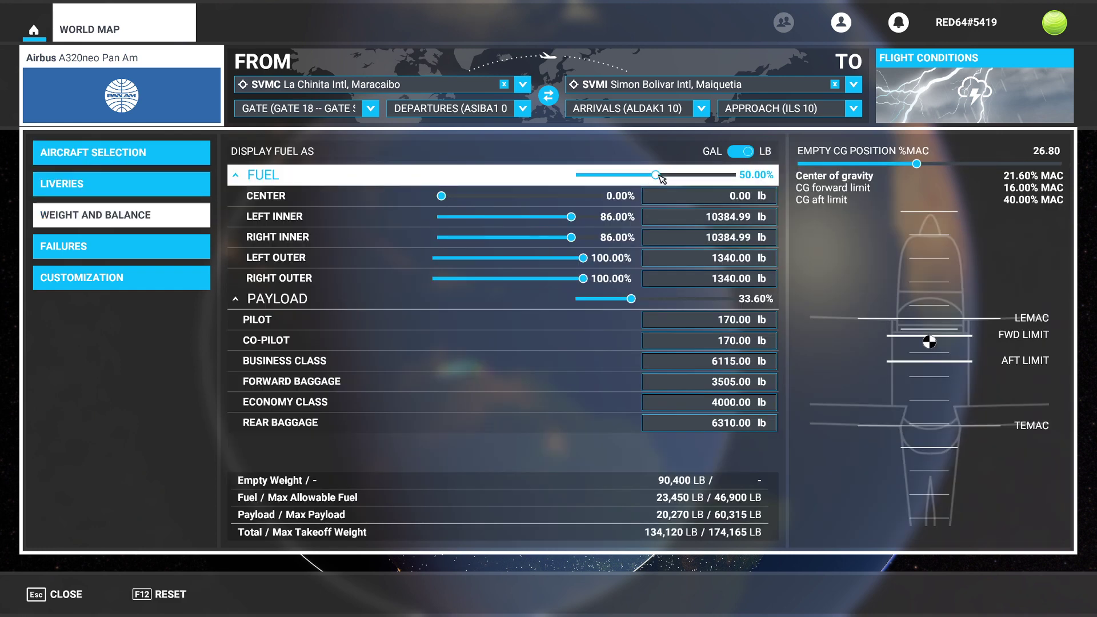
drag(661, 179, 621, 182)
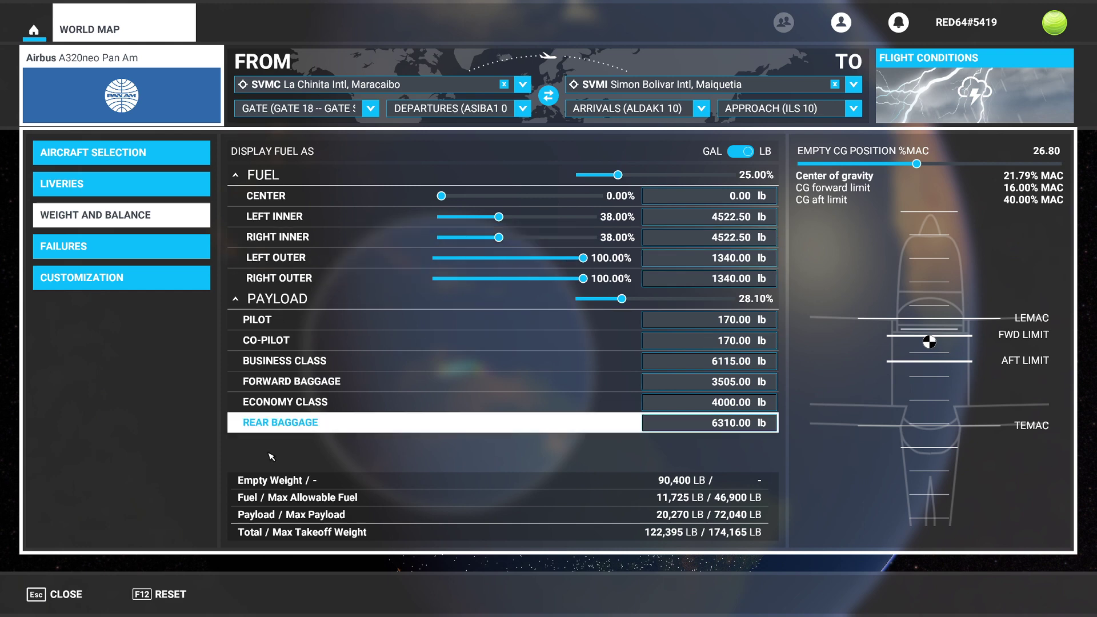
key(Escape)
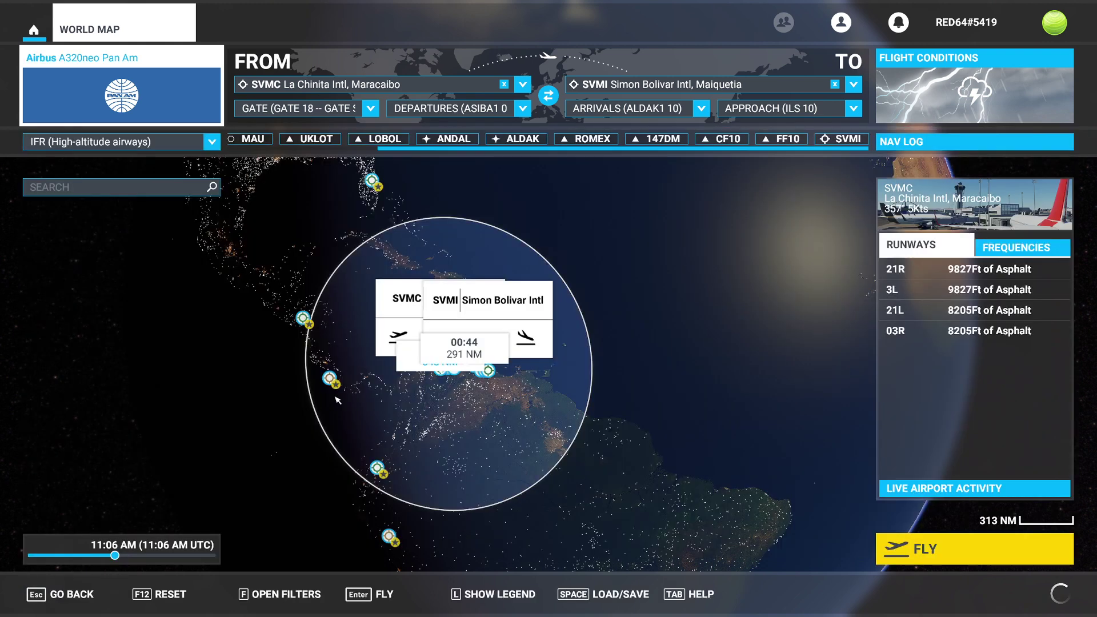
scroll(337, 399, up, 4)
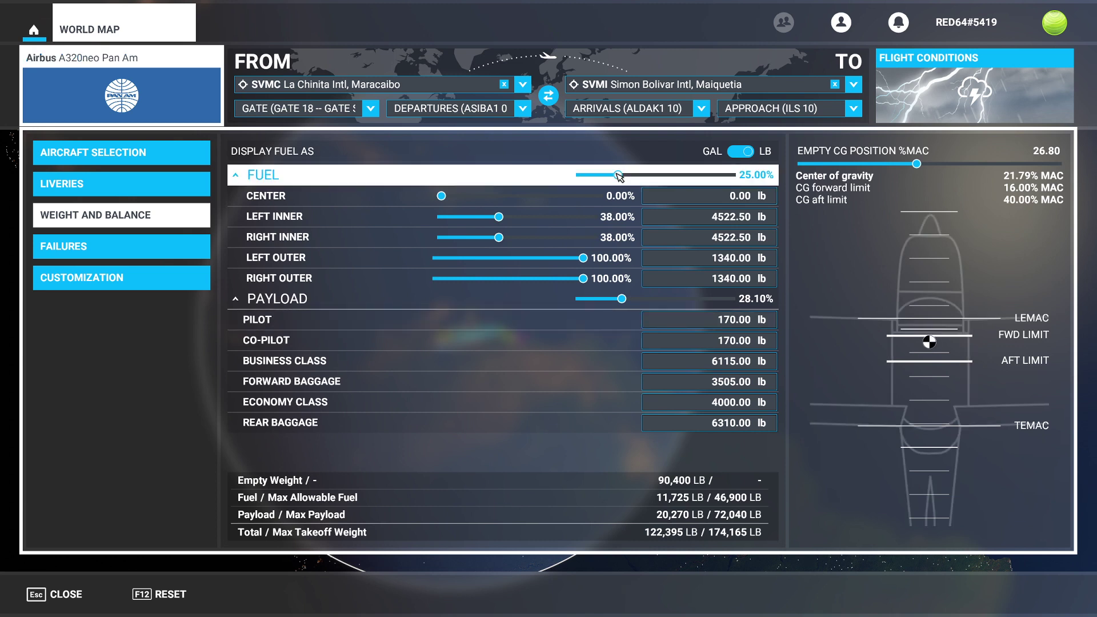
Reduce the fuel load further to 10% (4,690 lb) and return to the world map.
drag(619, 175, 596, 177)
key(Escape)
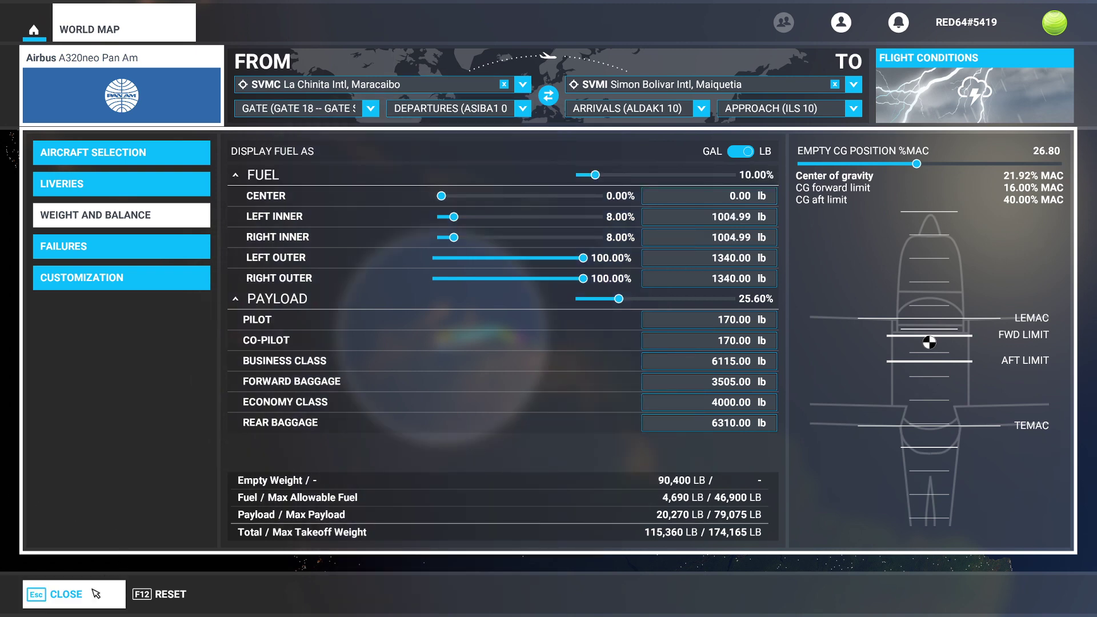
scroll(494, 371, up, 5)
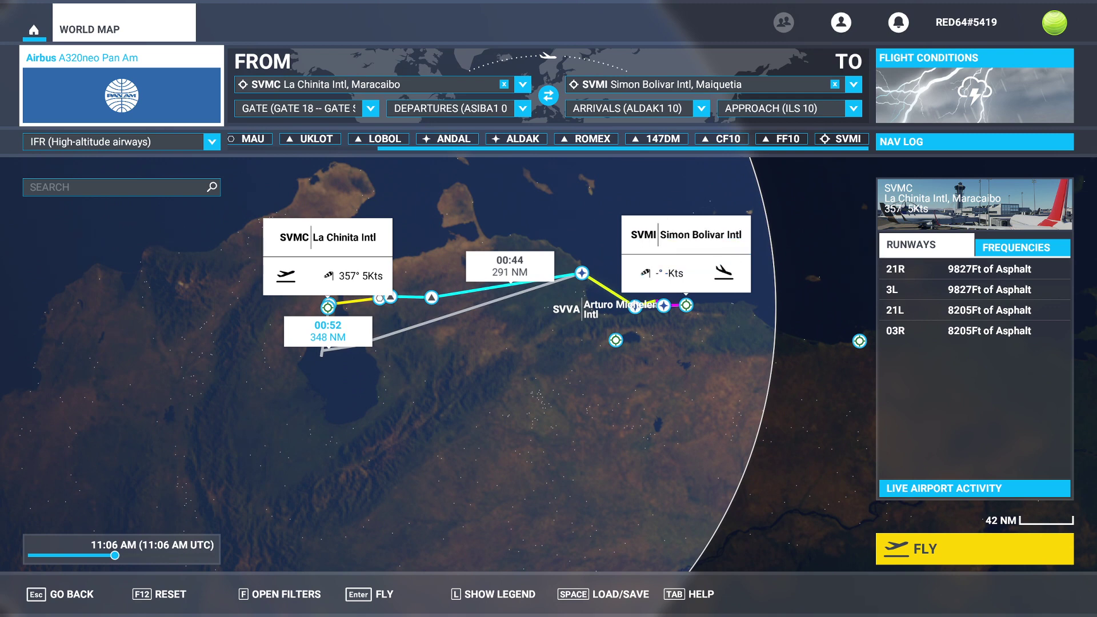
key(alt+Tab)
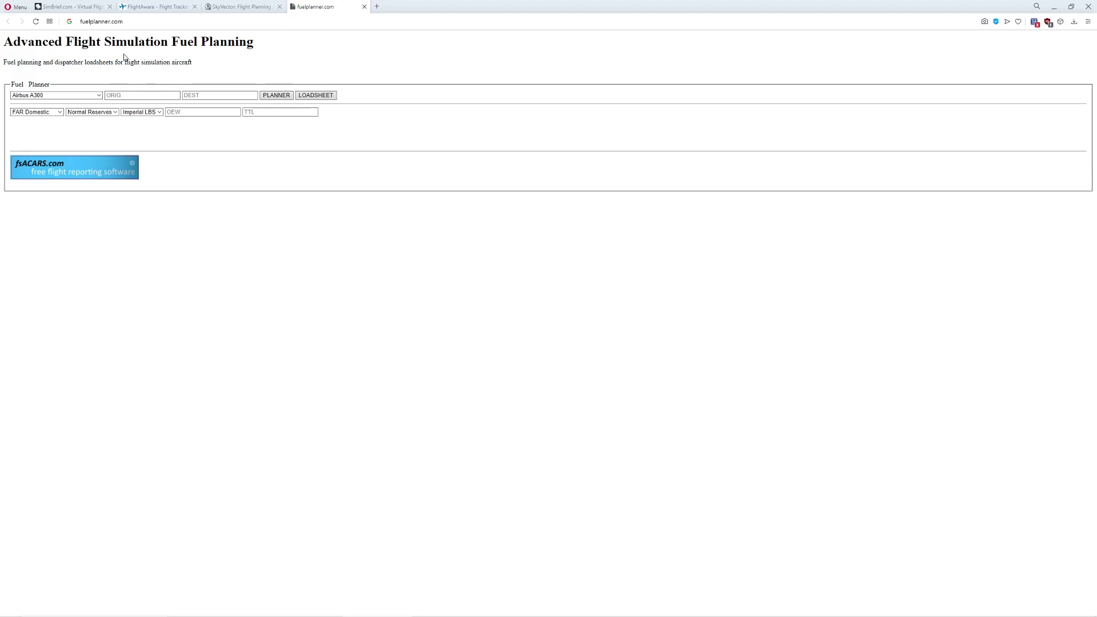
Choose Airbus A320 with SVMC as origin and SVMI as destination on fuelplanner.com.
click(50, 95)
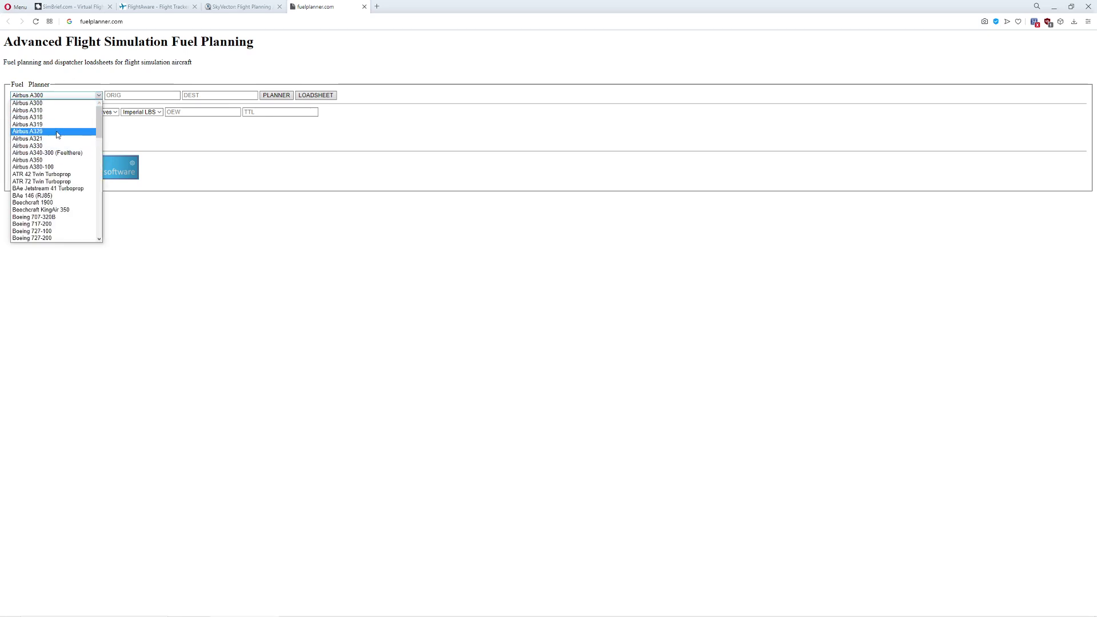
click(57, 132)
click(124, 94)
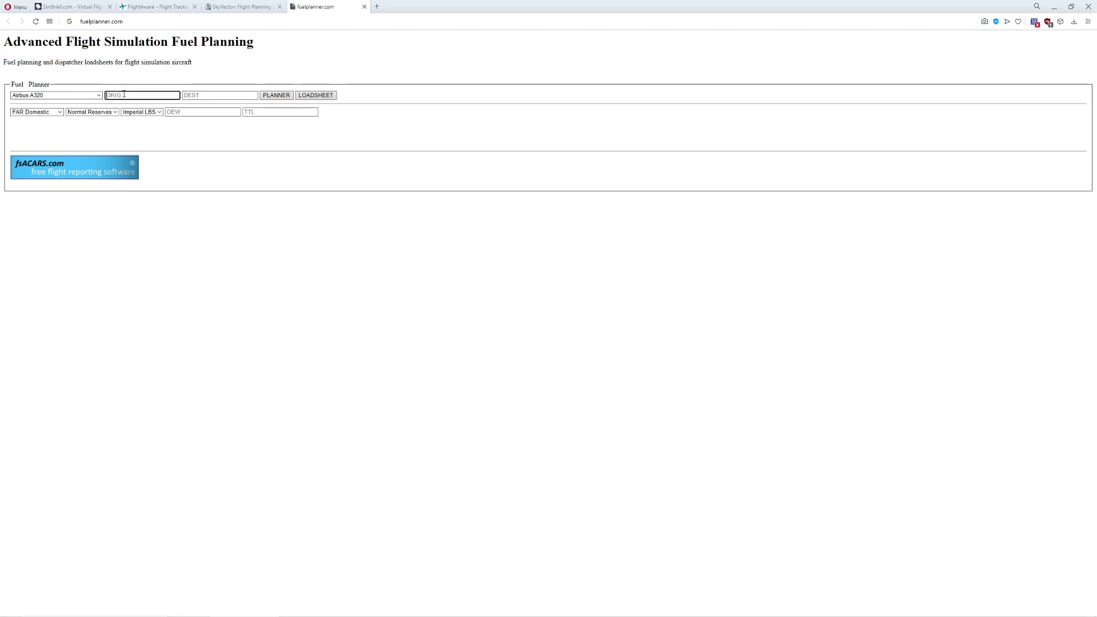
text(svmc)
key(Tab)
text(sv)
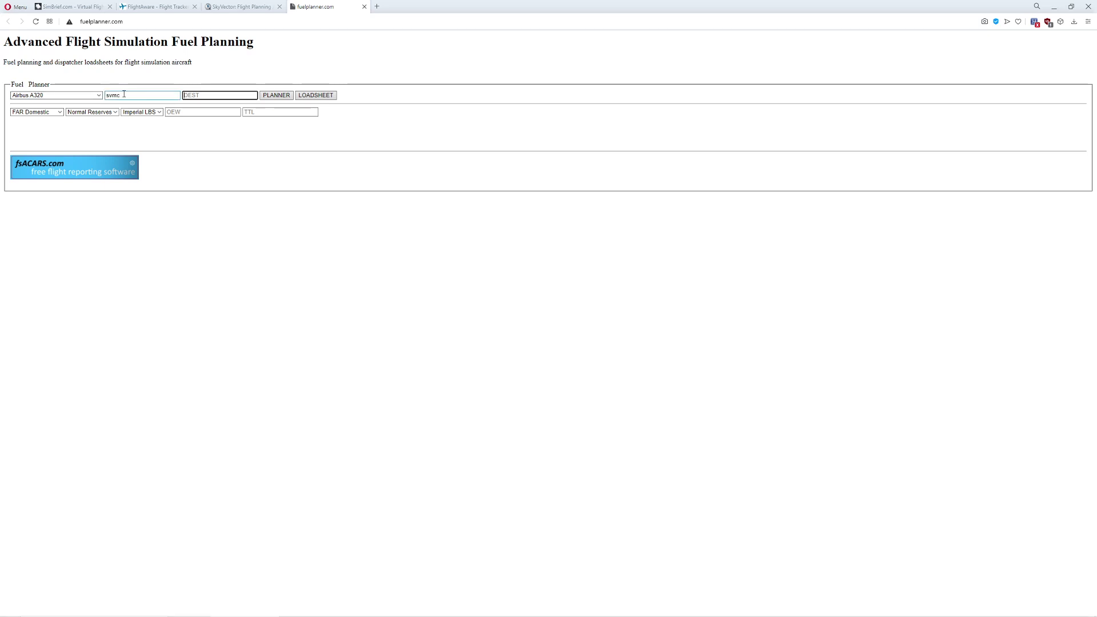
text(mi)
Calculate the fuel plan and check the 12649 lb fuel on board.
key(Tab)
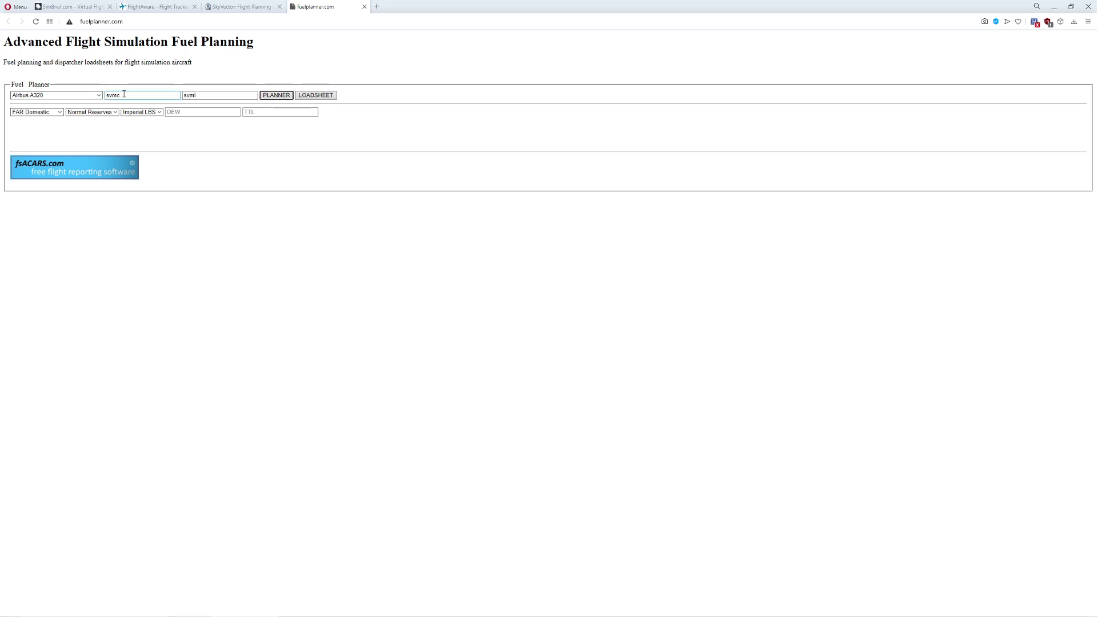
key(space)
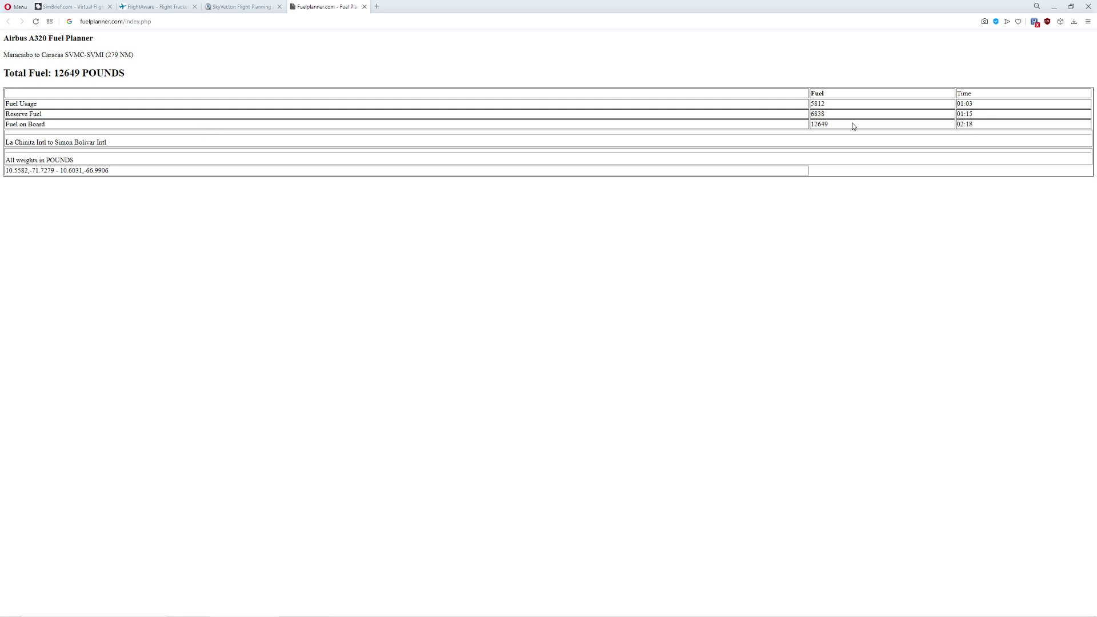
double_click(835, 129)
click(799, 124)
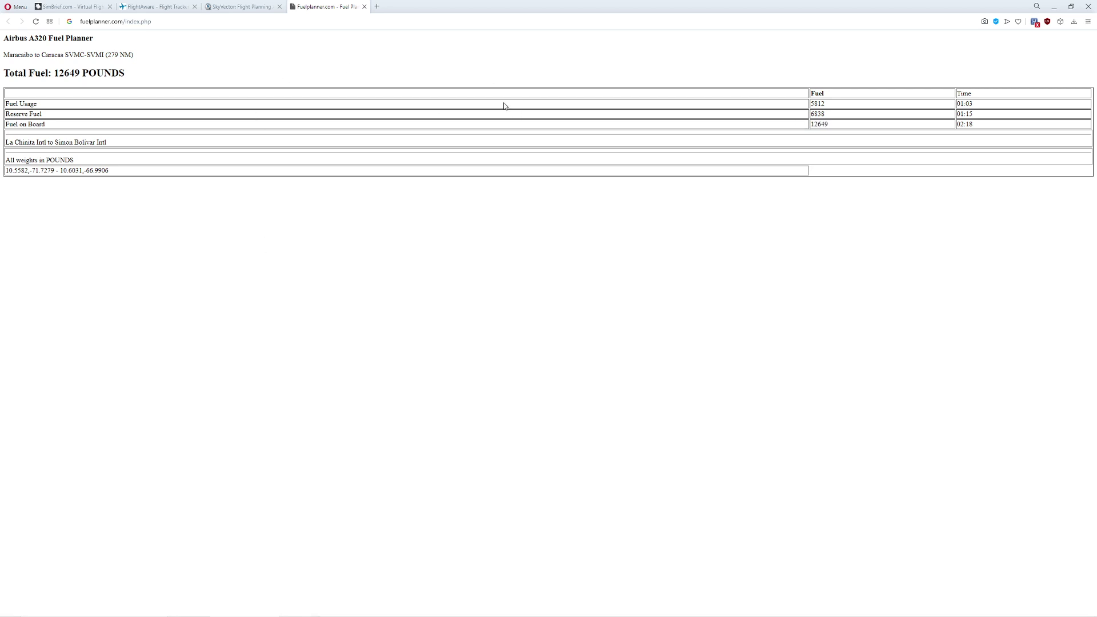